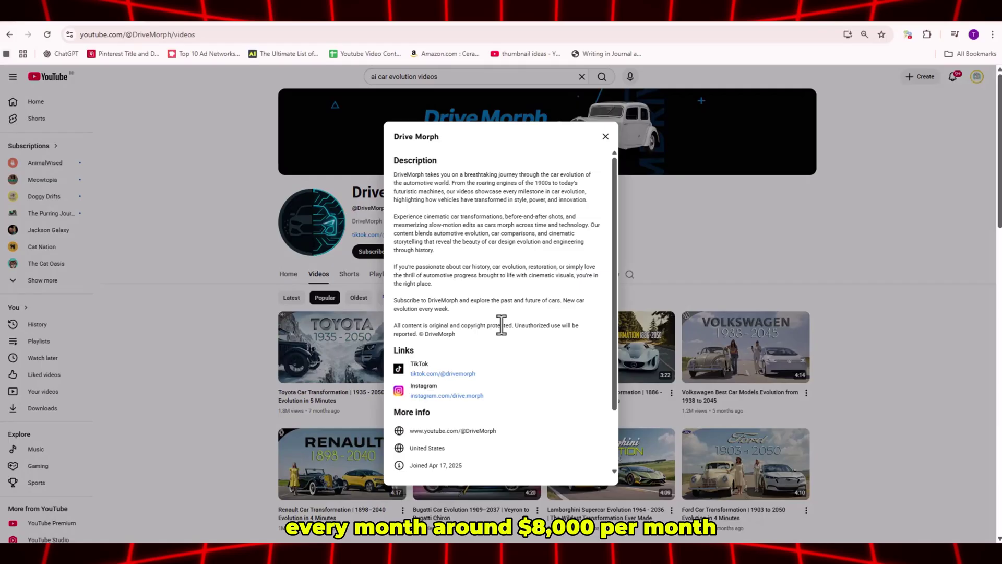
pyautogui.scroll(-2, 502, 325)
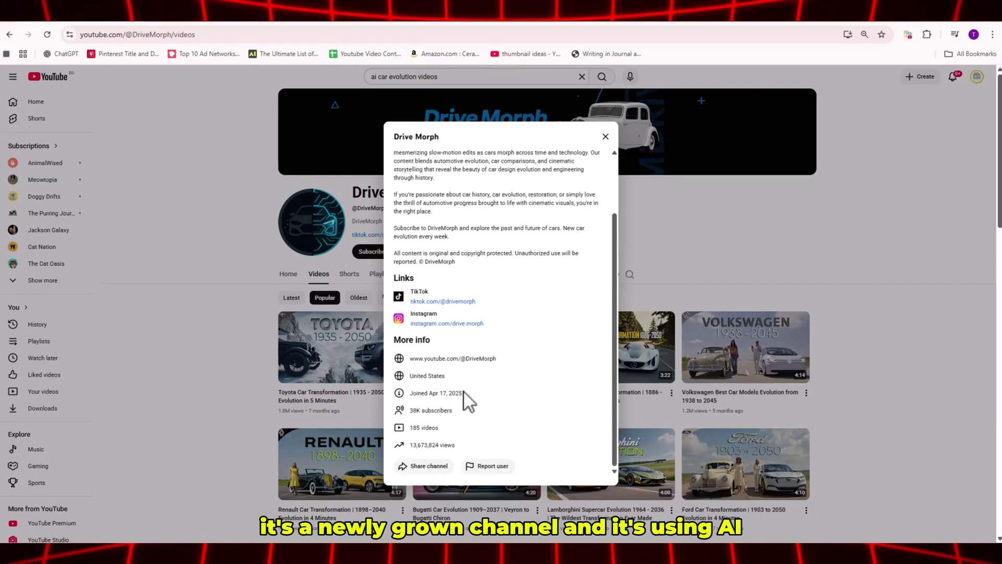
# Highlight Drive Morph's join date and 38K subscribers, then check its social media link.
pyautogui.moveTo(463, 392); pyautogui.dragTo(410, 393)
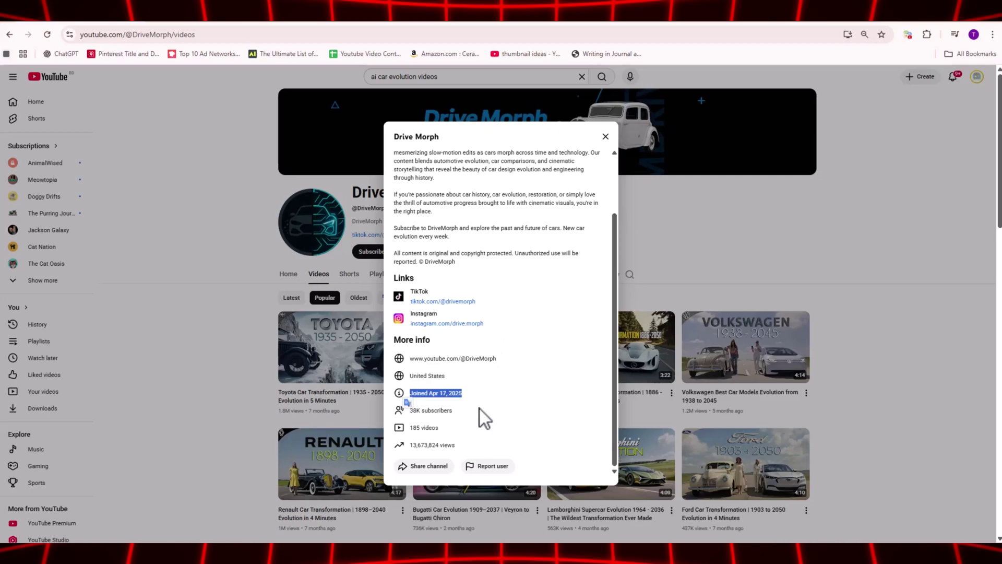
pyautogui.click(497, 415)
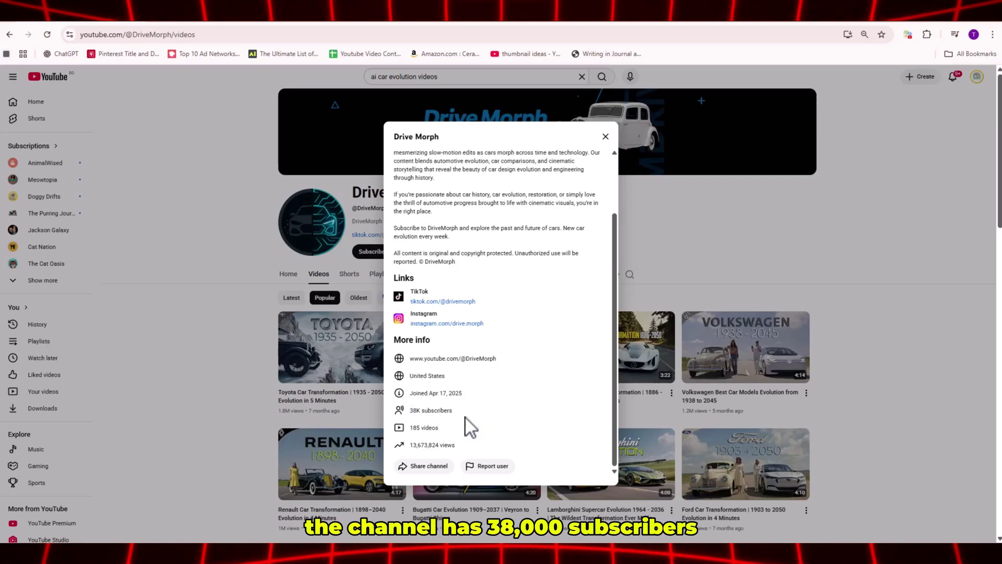
pyautogui.moveTo(452, 411)
pyautogui.mouseDown()
pyautogui.moveTo(409, 410)
pyautogui.moveTo(422, 444)
pyautogui.moveTo(402, 444)
pyautogui.mouseUp()
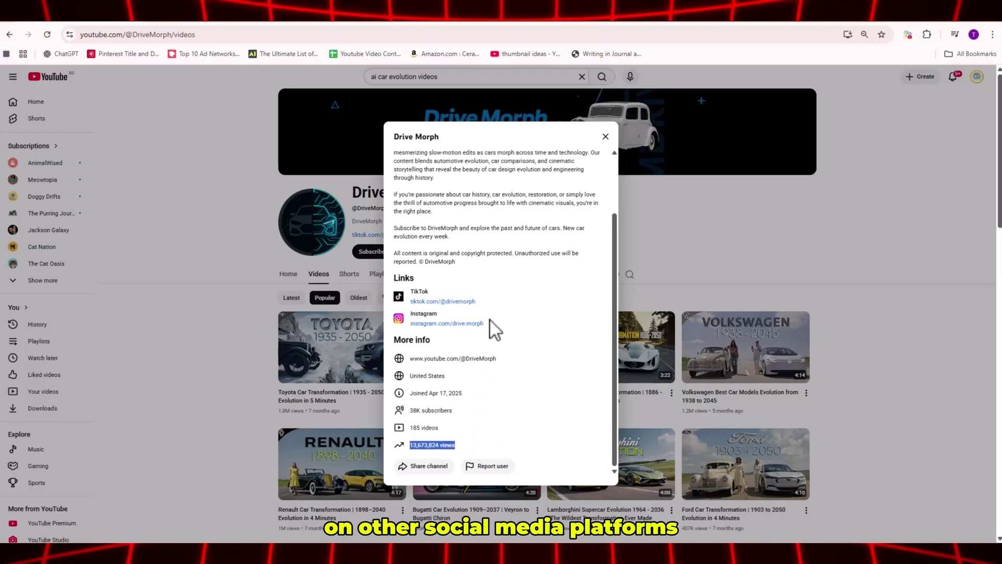
pyautogui.scroll(1, 448, 324)
pyautogui.rightClick(432, 358)
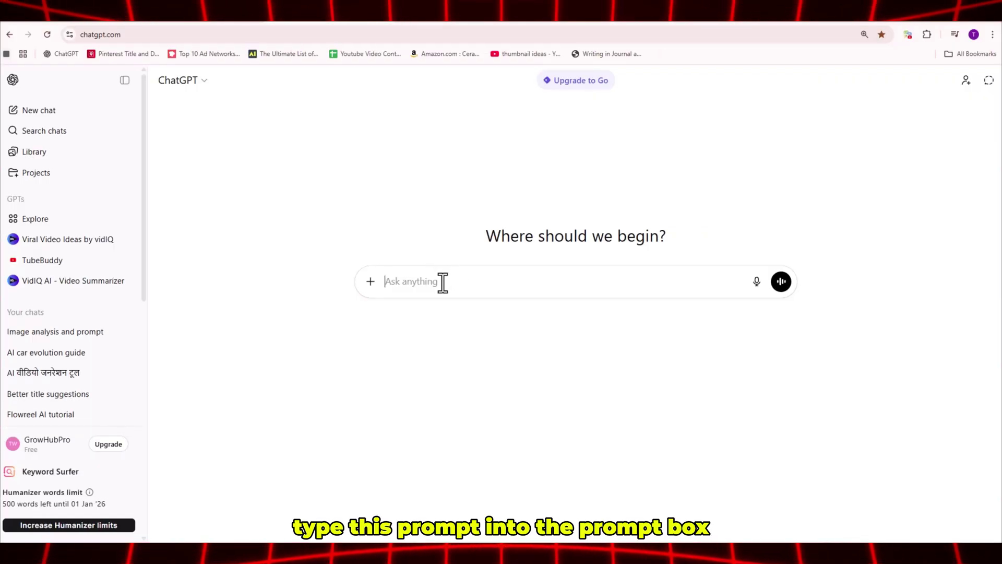
# Send the 20-iconic-car-brands prompt and select 'Lamborghini' in item 8 of the answer.
pyautogui.write('Act as an automotive historian and a viral video strategist. Generate a list of 20 iconic car brands that are known for their distinct and visually interesting design evolution over the decades. The list should include a mix of luxury, sports, and everyday brands to provide a wide range of content ideas.')
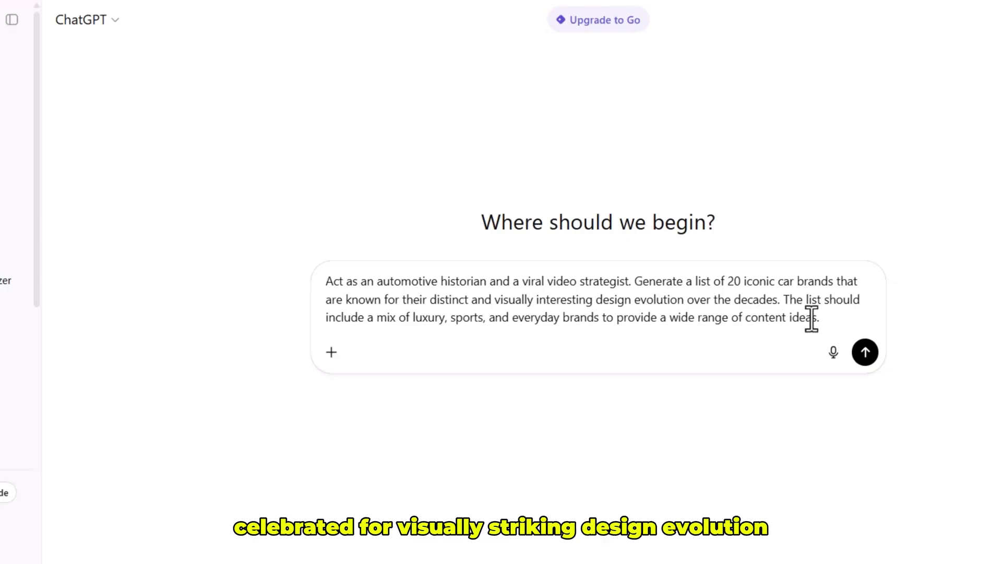
pyautogui.click(865, 353)
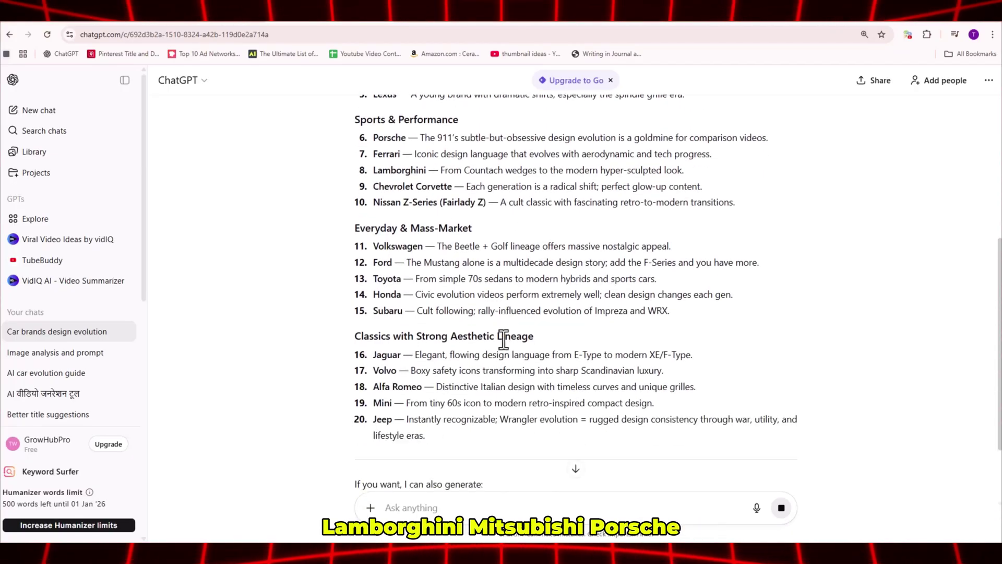
pyautogui.scroll(3, 509, 313)
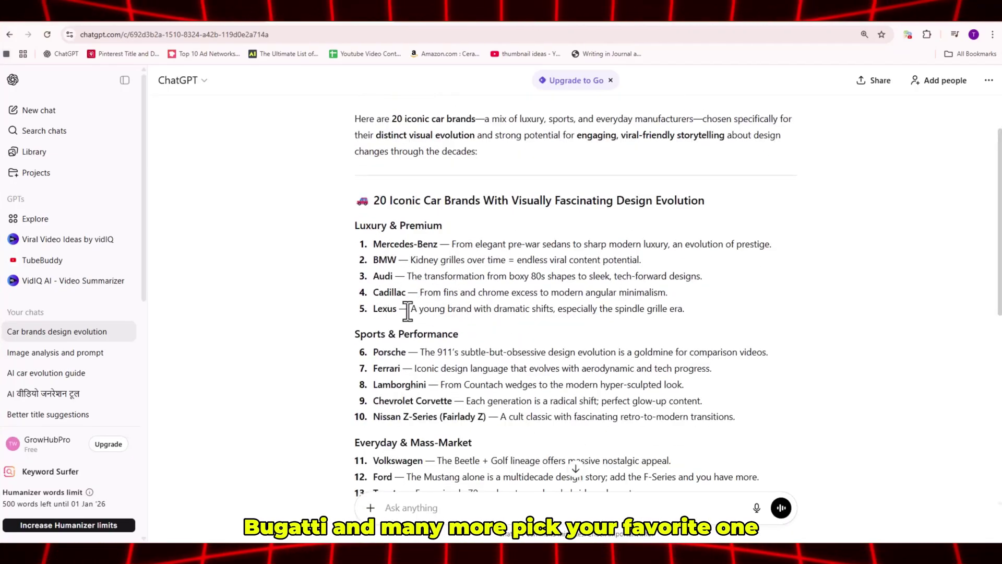
pyautogui.scroll(-1, 447, 304)
pyautogui.scroll(-1, 439, 315)
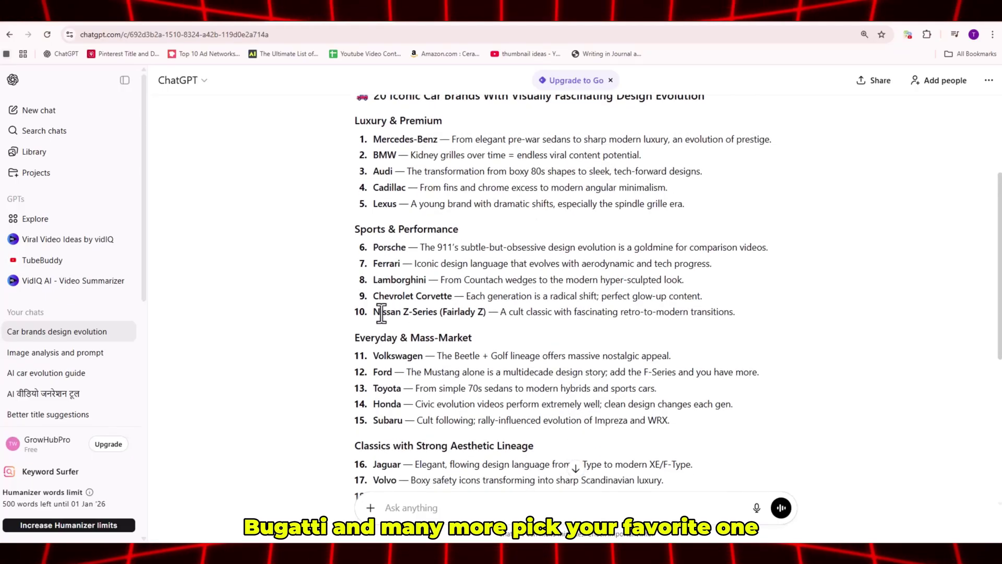
pyautogui.moveTo(426, 280); pyautogui.dragTo(378, 287)
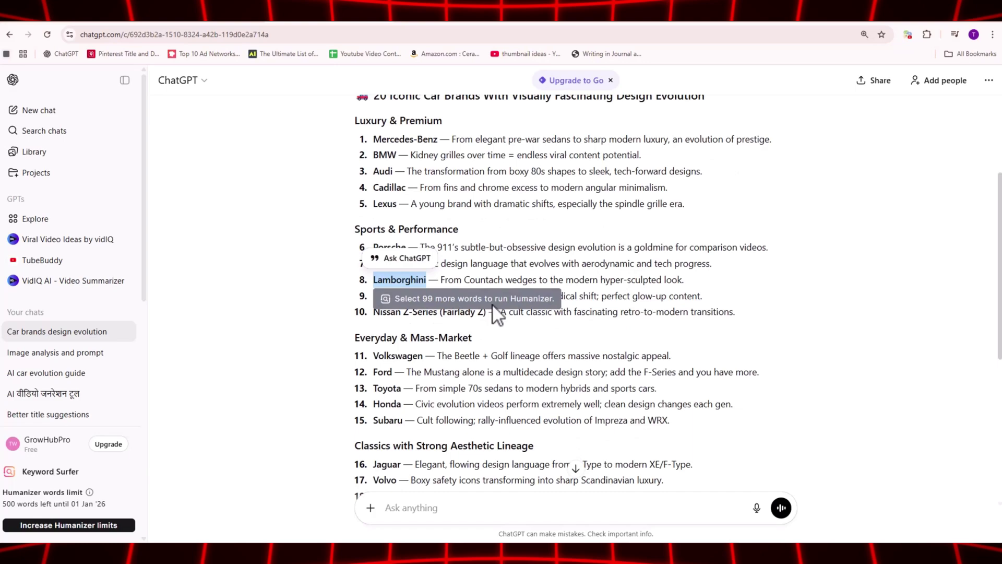
pyautogui.scroll(-5, 492, 337)
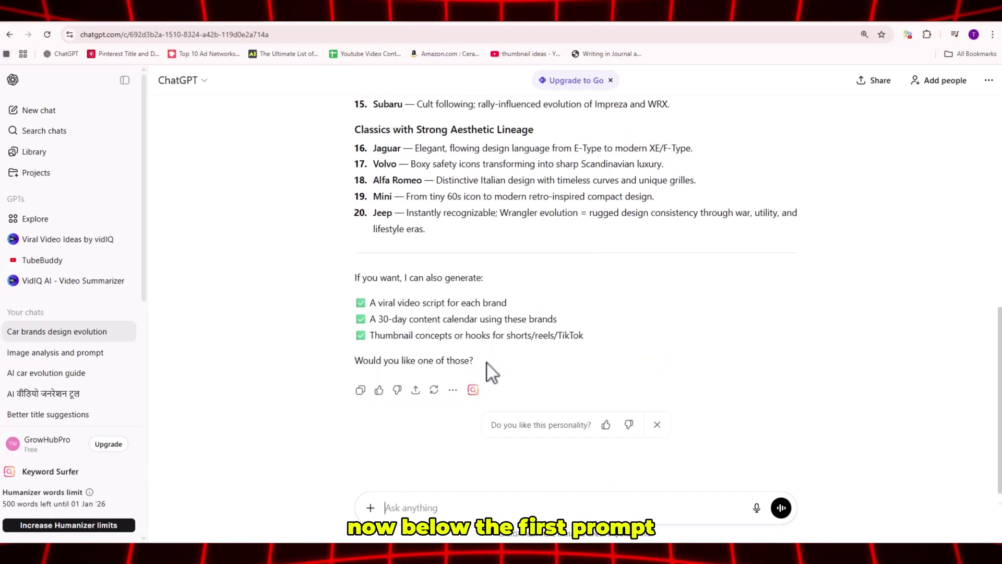
# Send the museum-curator prompt with Ford replaced by Lamborghini and 15 changed to 10.
pyautogui.click(405, 508)
pyautogui.write("That list is perfect. Now, focusing on the brand [Ford], act as a museum curator creating an exhibit on its history. Generate a chronological list of its 15 most legendary and visually representative models. The list must start with one of the brand's earliest vehicles, progress through its most iconic cars from different eras, and end with the most present release that still carries the brand's design DNA. For each of the 15 items, provide the model name and its approximate year.")
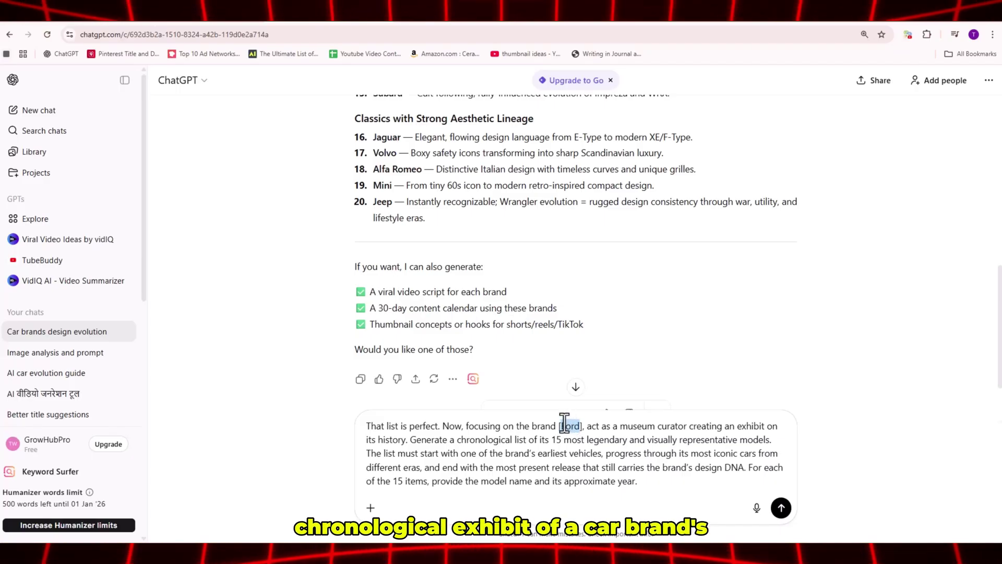
pyautogui.press('BackSpace')
pyautogui.press('super+v')
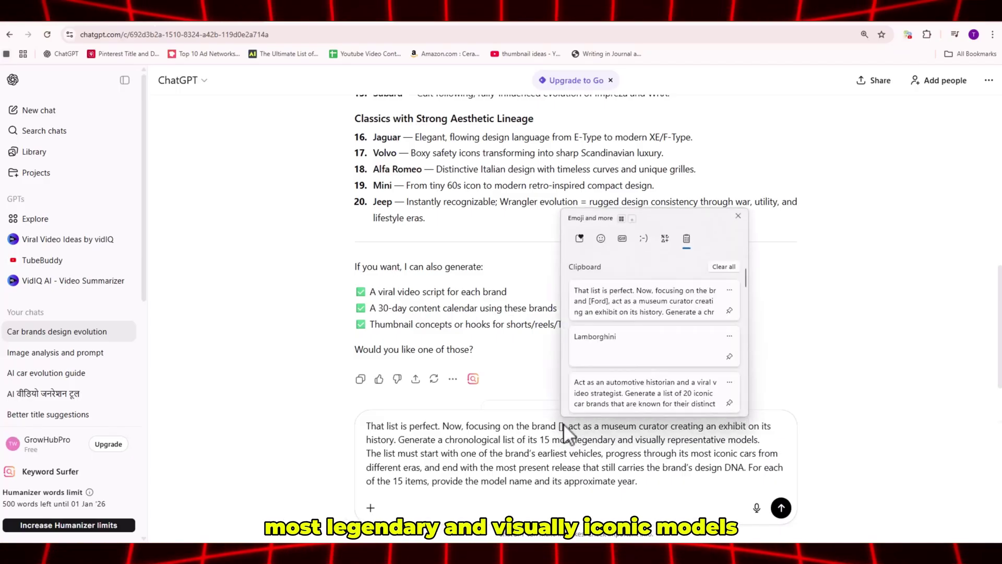
pyautogui.click(618, 341)
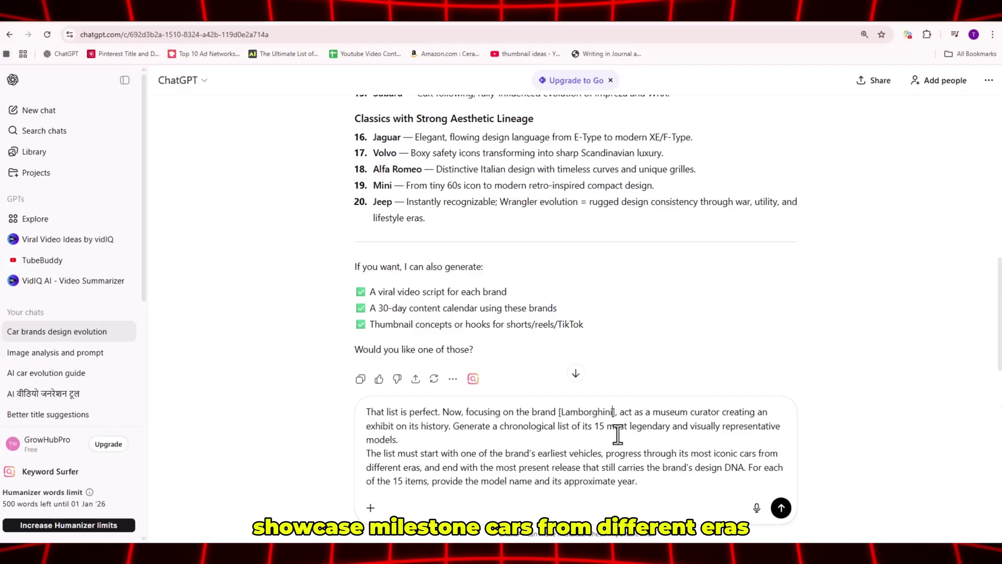
pyautogui.click(606, 426)
pyautogui.write('0')
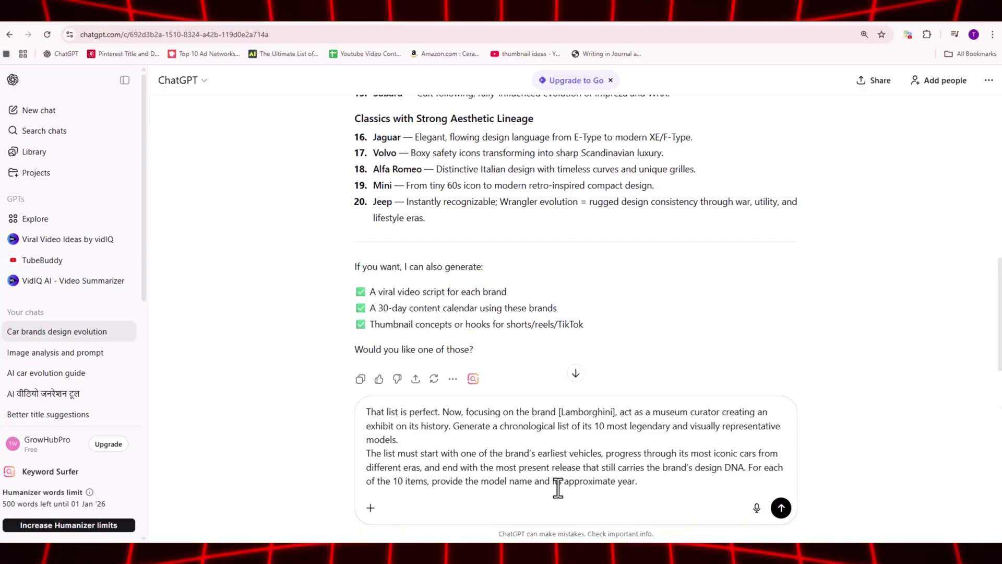
pyautogui.click(782, 508)
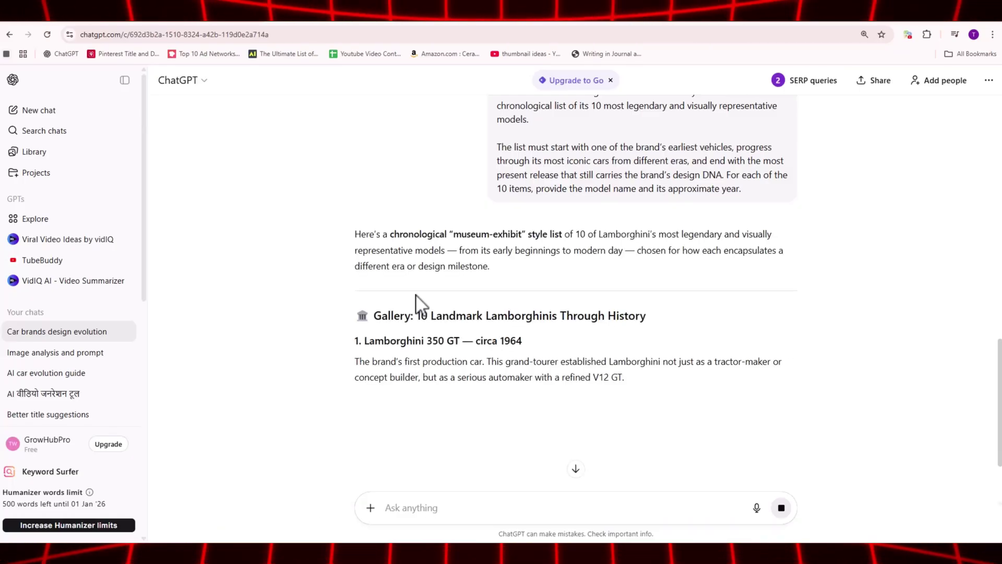
pyautogui.scroll(-1, 470, 296)
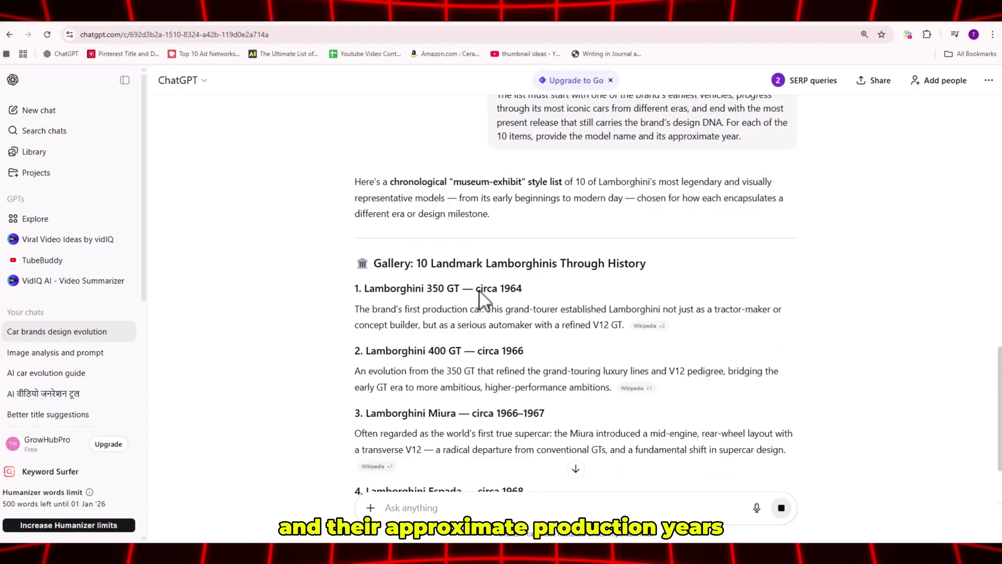
pyautogui.scroll(-1, 481, 290)
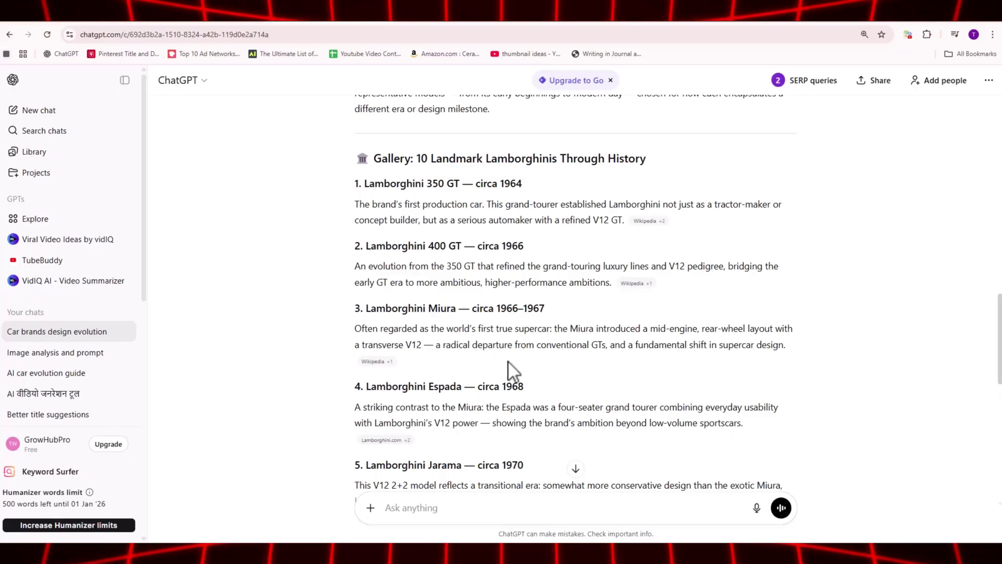
pyautogui.scroll(-1, 505, 368)
pyautogui.scroll(-1, 493, 356)
pyautogui.scroll(-1, 458, 321)
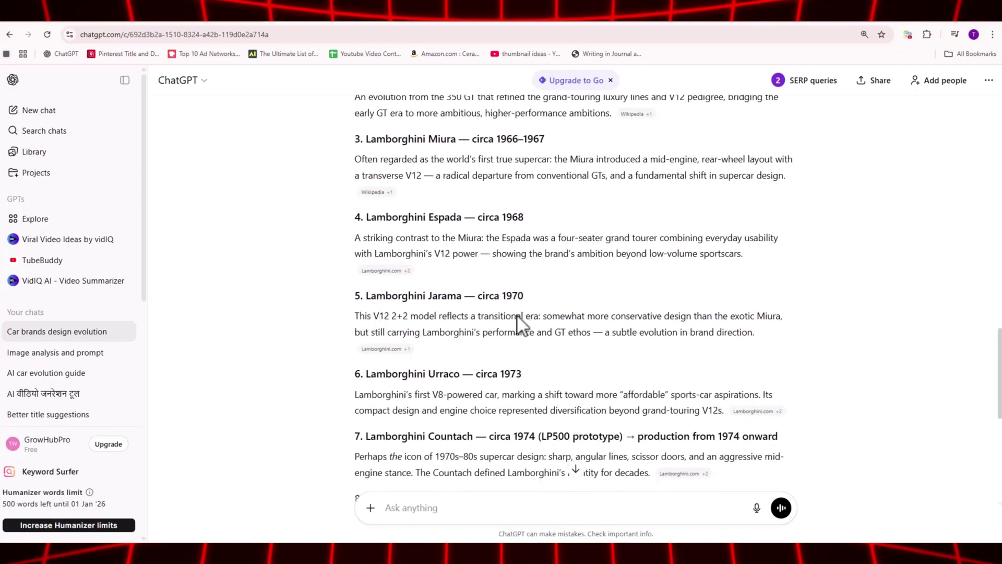
pyautogui.scroll(-1, 518, 338)
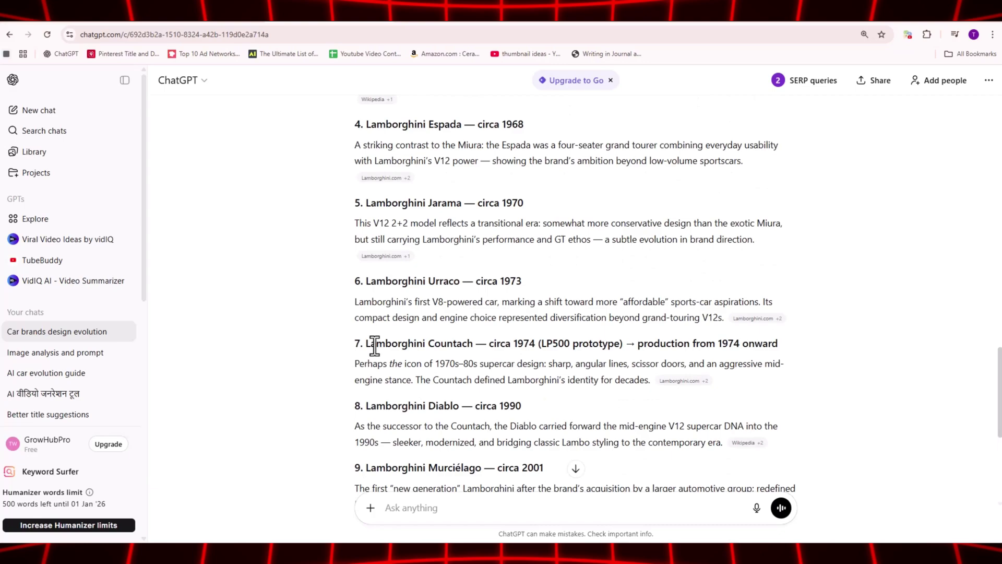
pyautogui.scroll(-1, 608, 357)
pyautogui.scroll(-1, 619, 352)
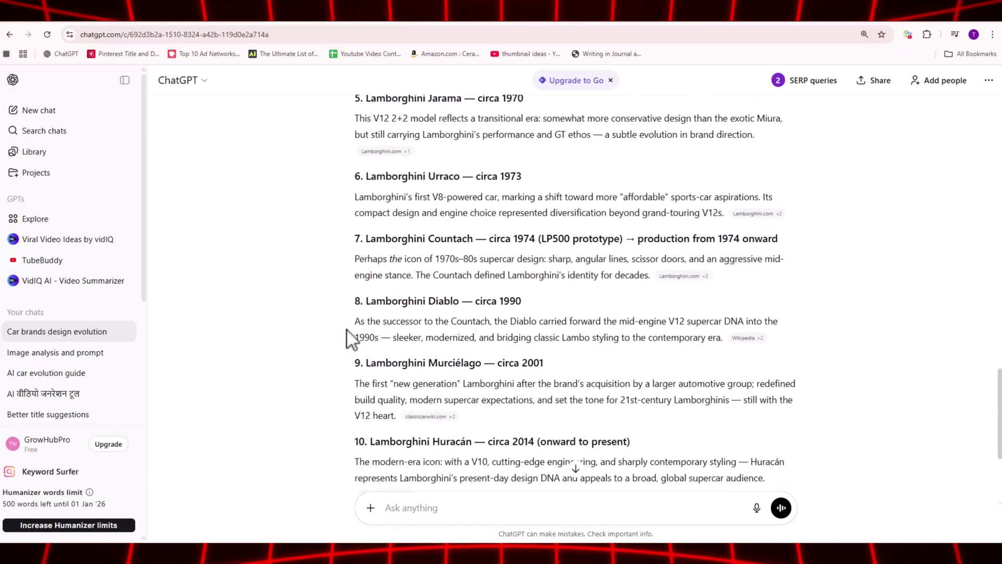
pyautogui.scroll(-1, 509, 321)
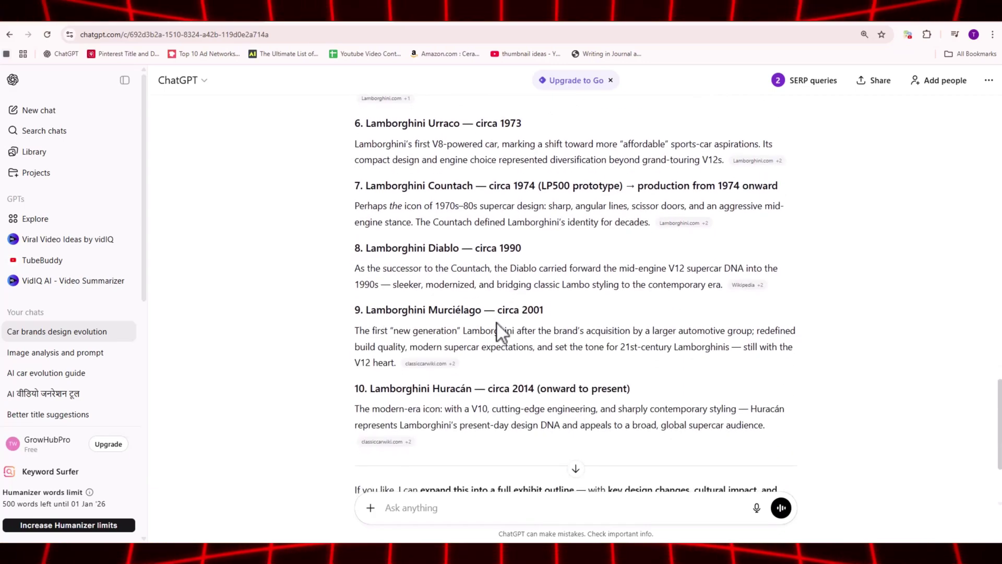
pyautogui.scroll(-1, 439, 337)
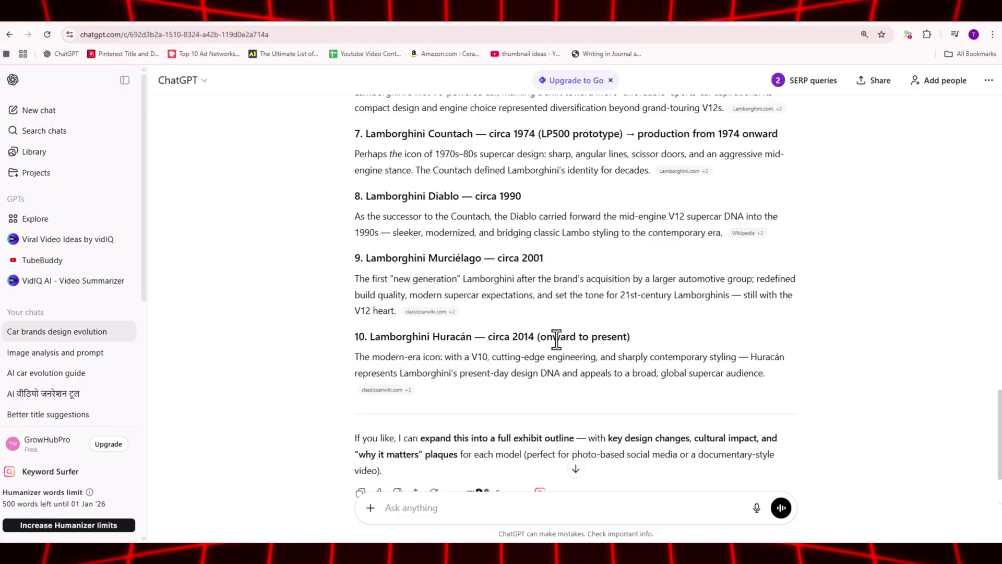
pyautogui.scroll(7, 556, 339)
pyautogui.moveTo(364, 289); pyautogui.dragTo(507, 288)
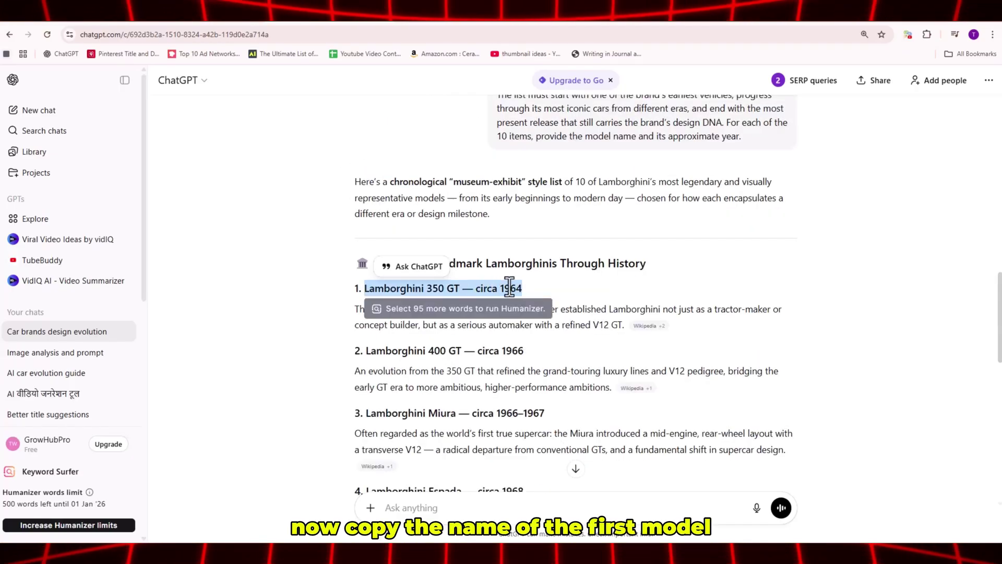
# Copy 'Lamborghini 350 GT' and search for it on Google in a new tab.
pyautogui.rightClick(528, 295)
pyautogui.click(533, 298)
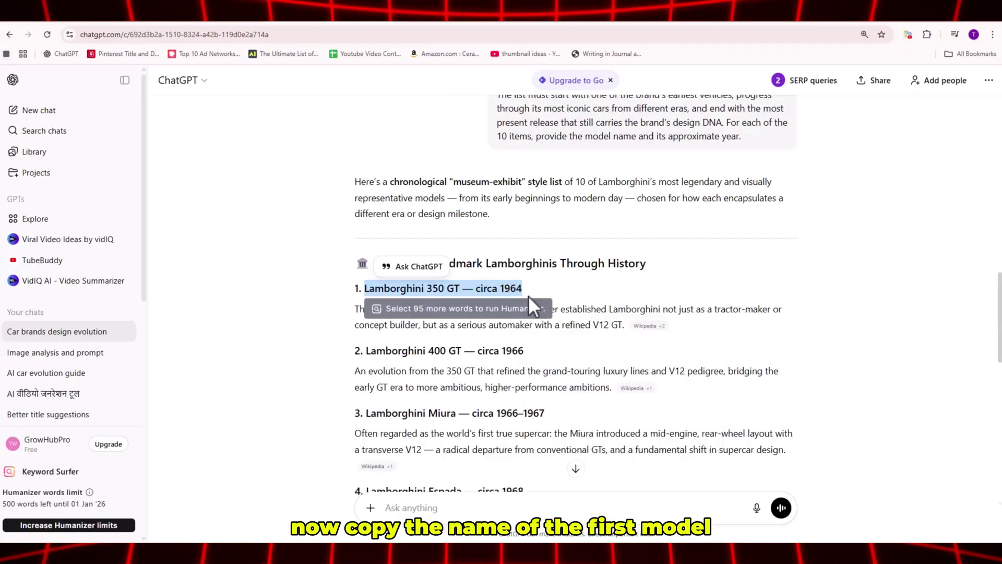
pyautogui.click(407, 22)
pyautogui.click(384, 249)
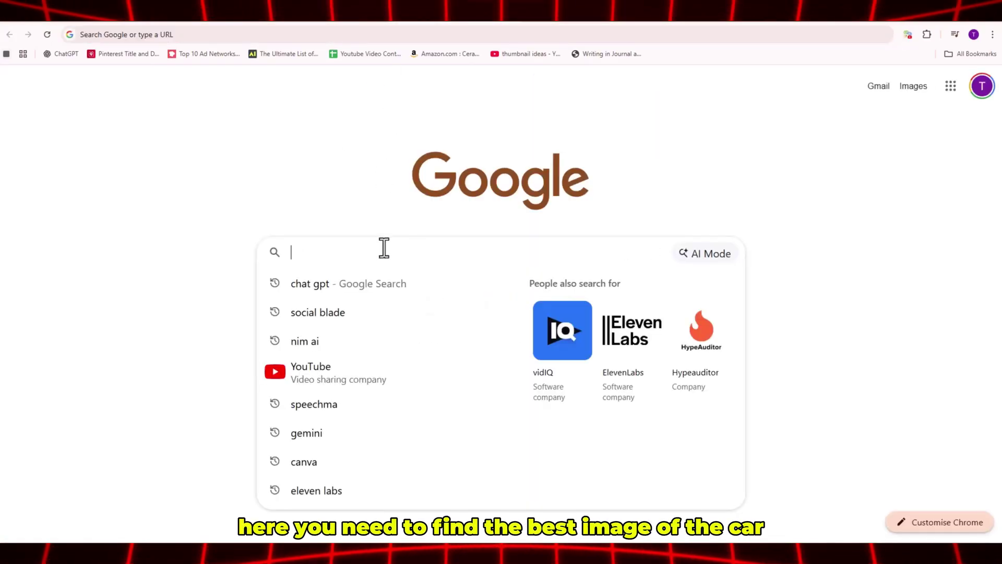
pyautogui.hotkey('ctrl', 'v')
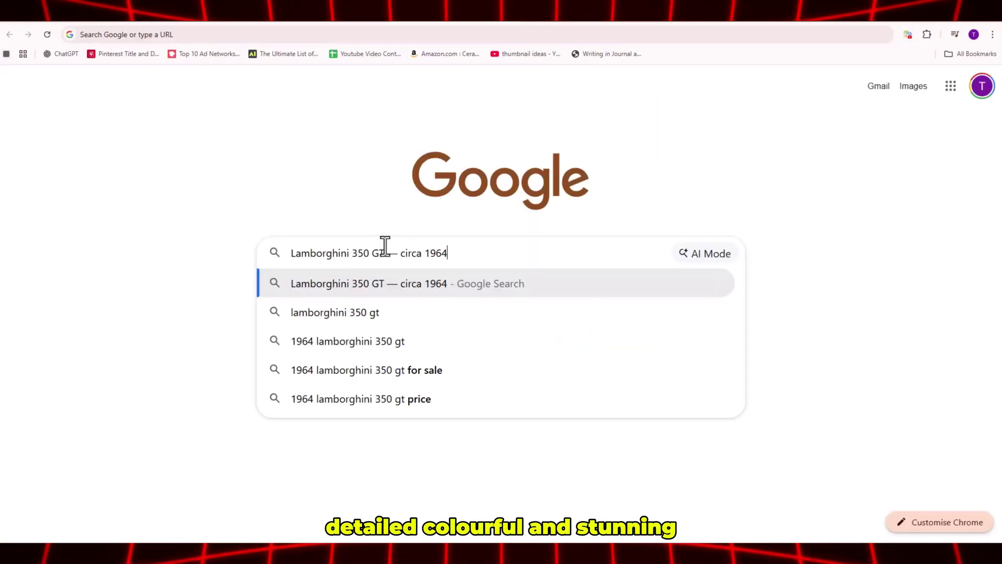
pyautogui.press('Return')
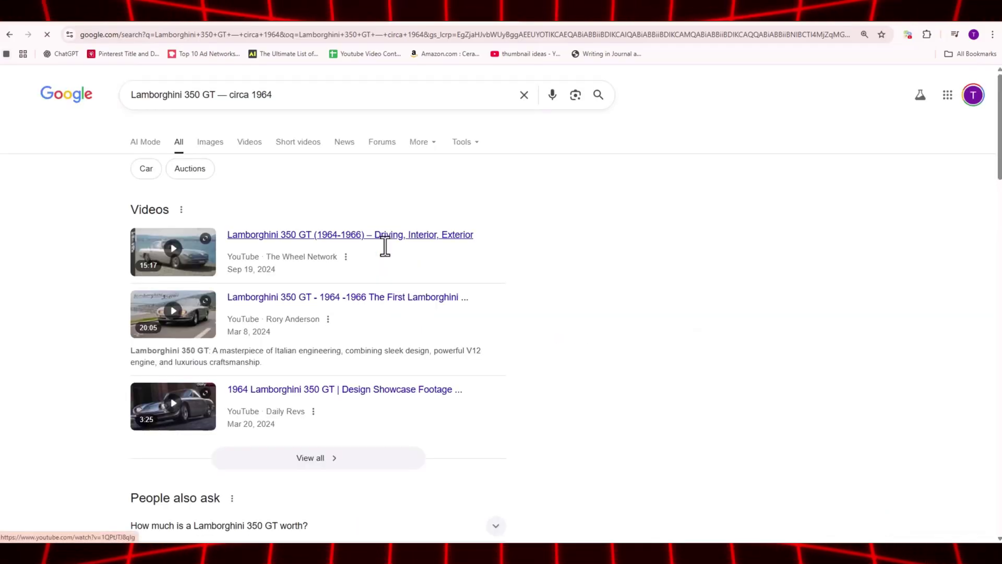
# Save the silver 350 GT photo from Image results and select the 400 GT model name.
pyautogui.click(209, 143)
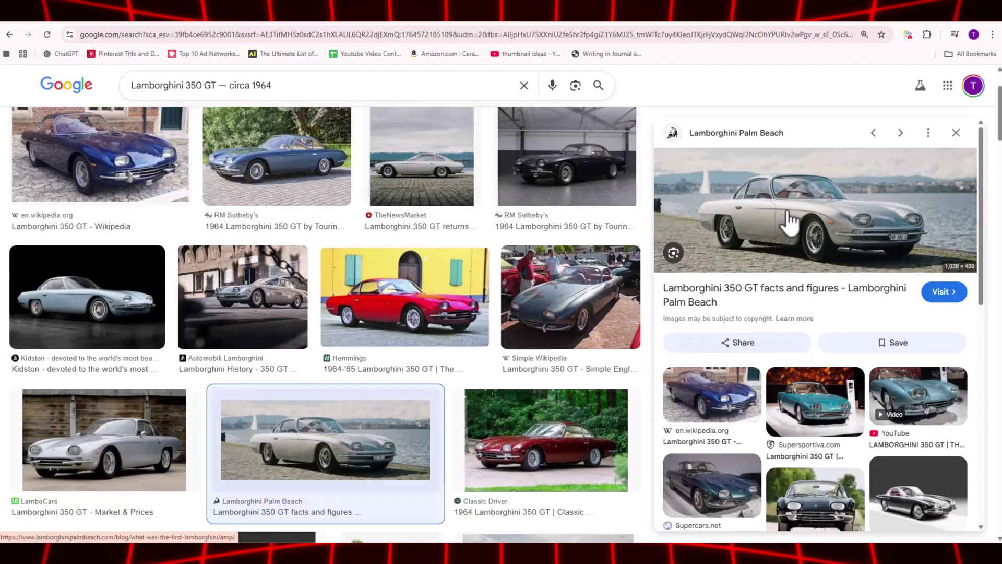
pyautogui.rightClick(791, 211)
pyautogui.click(820, 364)
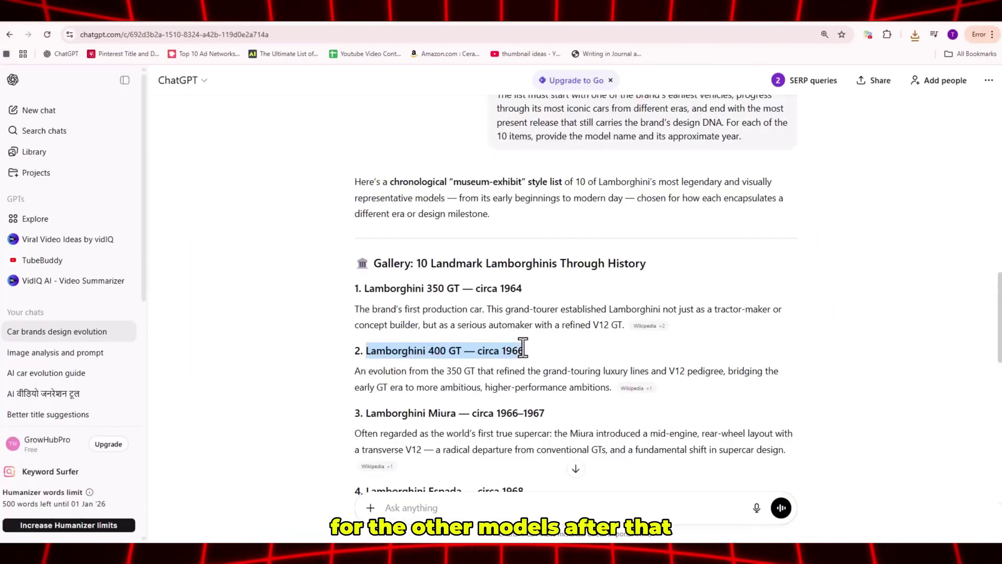
pyautogui.moveTo(524, 348); pyautogui.dragTo(525, 347)
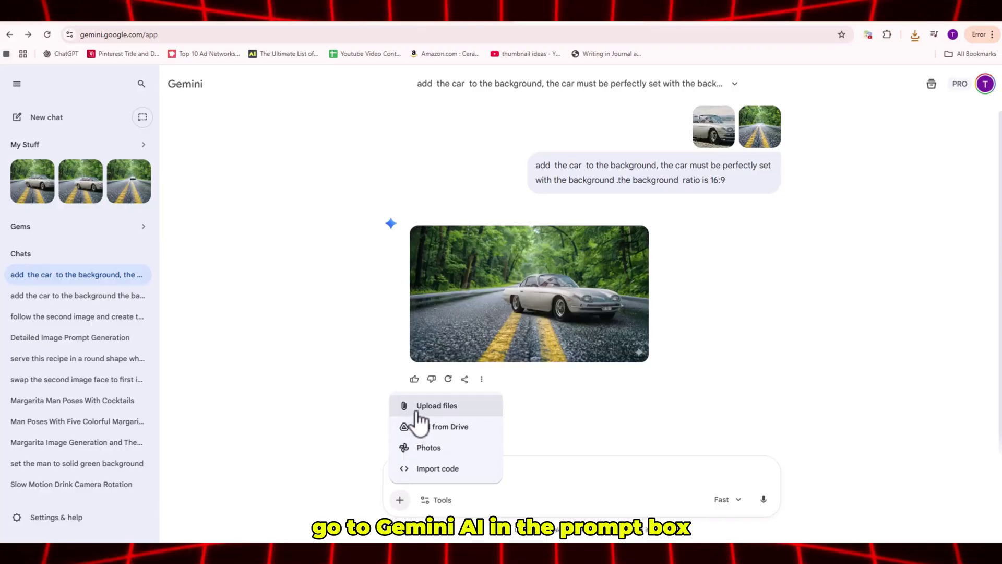
# Attach the pale blue car photo and the forest road background in Gemini.
pyautogui.click(419, 411)
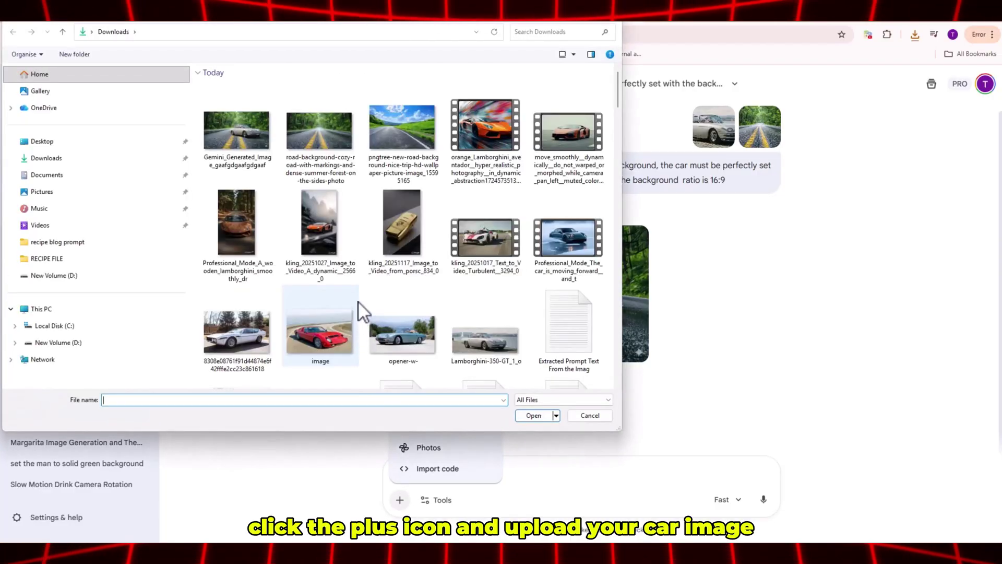
pyautogui.doubleClick(405, 335)
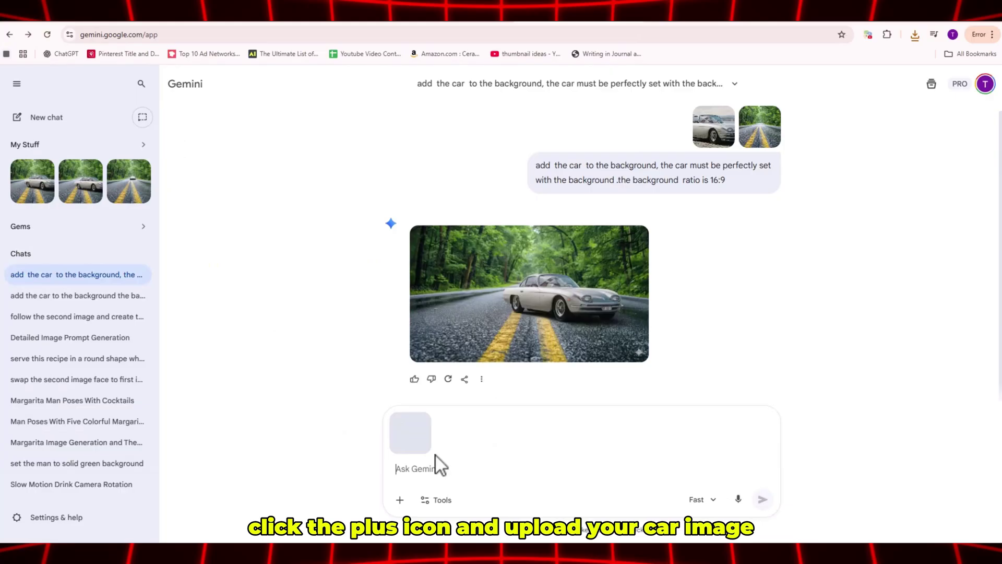
pyautogui.click(400, 500)
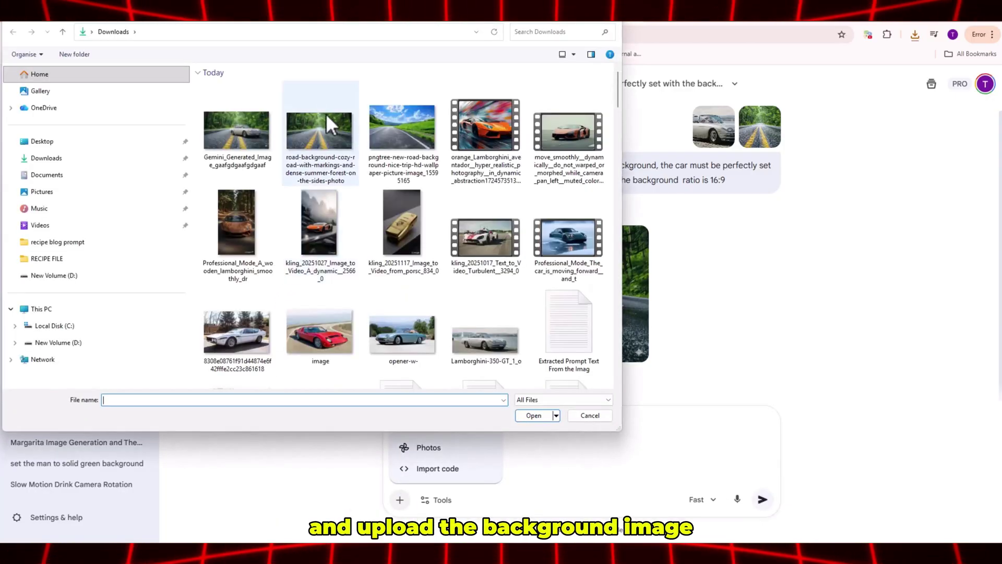
pyautogui.doubleClick(326, 125)
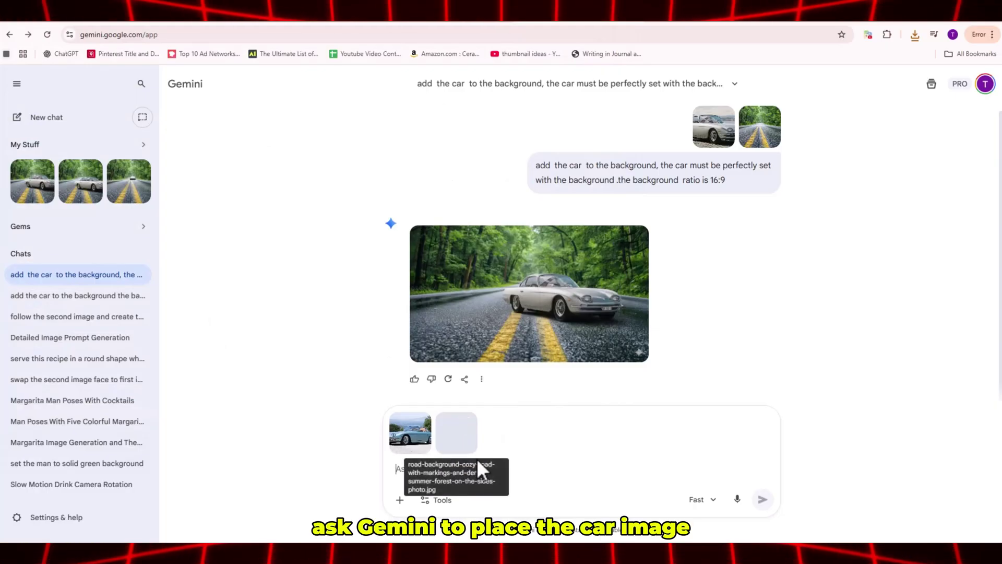
# Reuse the earlier car placement prompt and send it with both images.
pyautogui.tripleClick(575, 182)
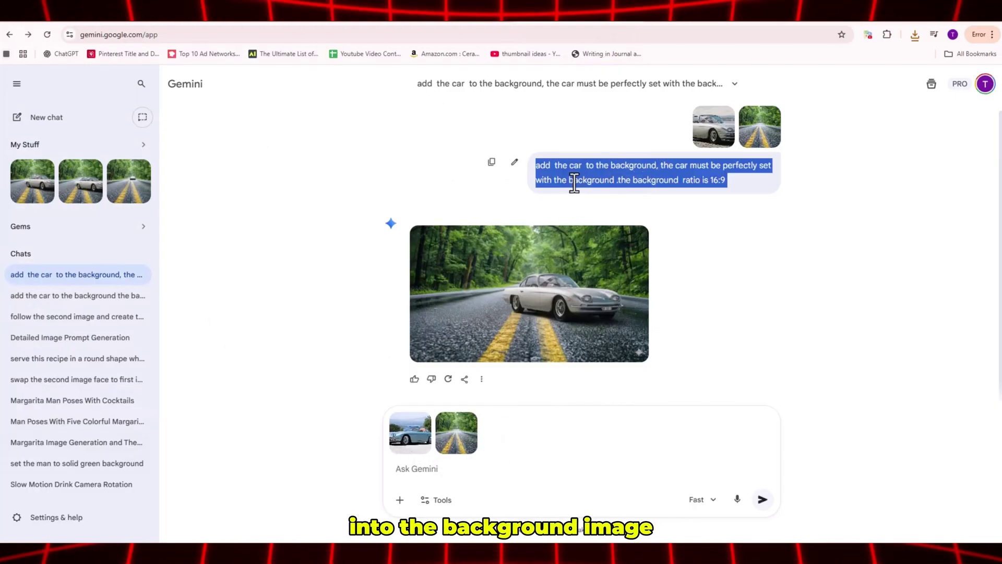
pyautogui.click(428, 470)
pyautogui.hotkey('ctrl', 'v')
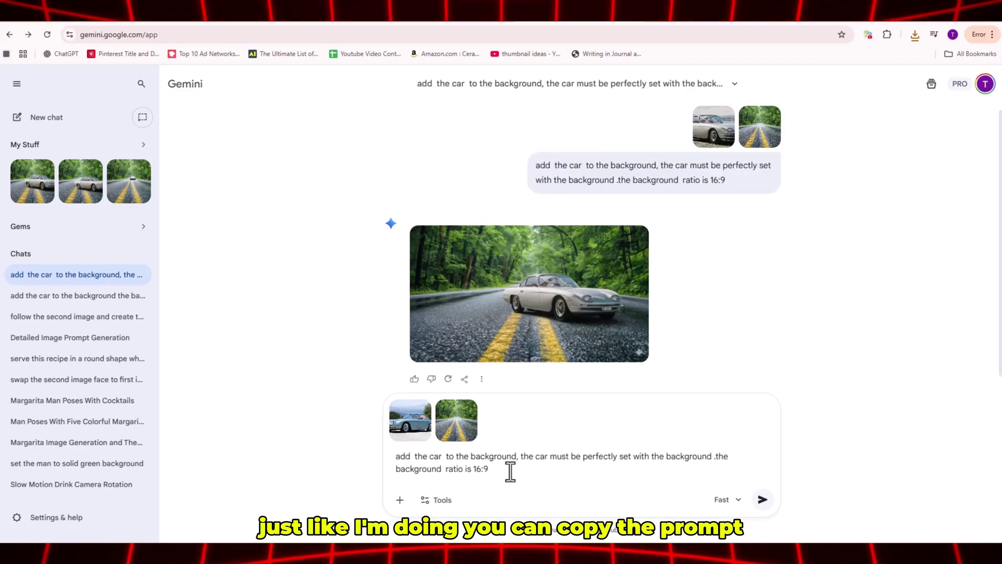
pyautogui.click(753, 499)
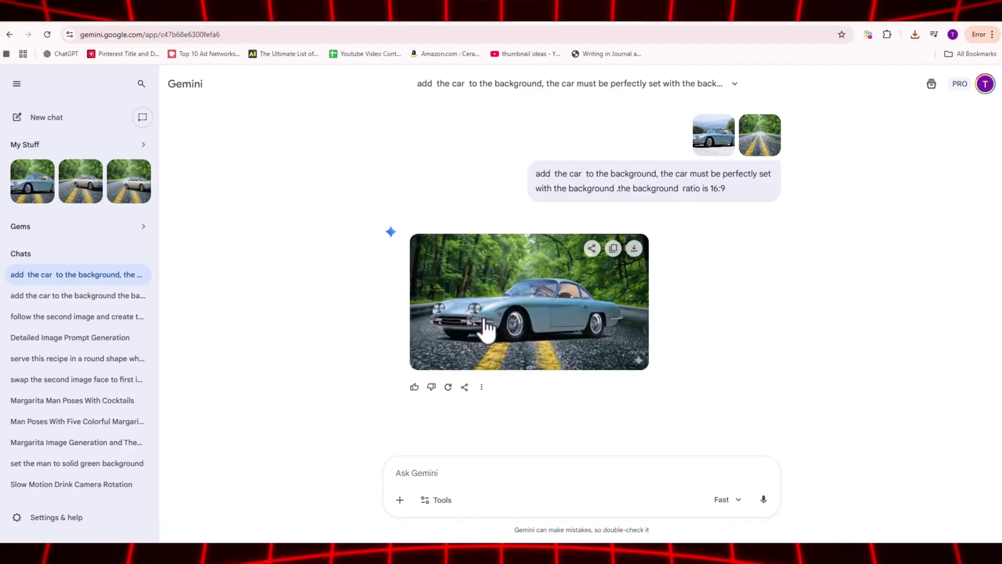
# Download the generated blue car image and attach the red car photo.
pyautogui.click(634, 249)
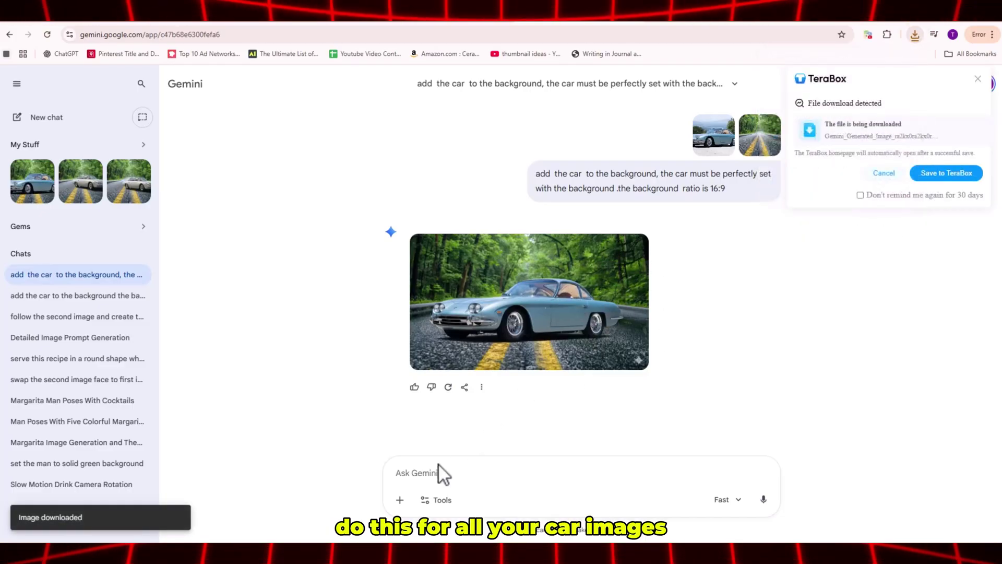
pyautogui.click(400, 501)
pyautogui.click(426, 404)
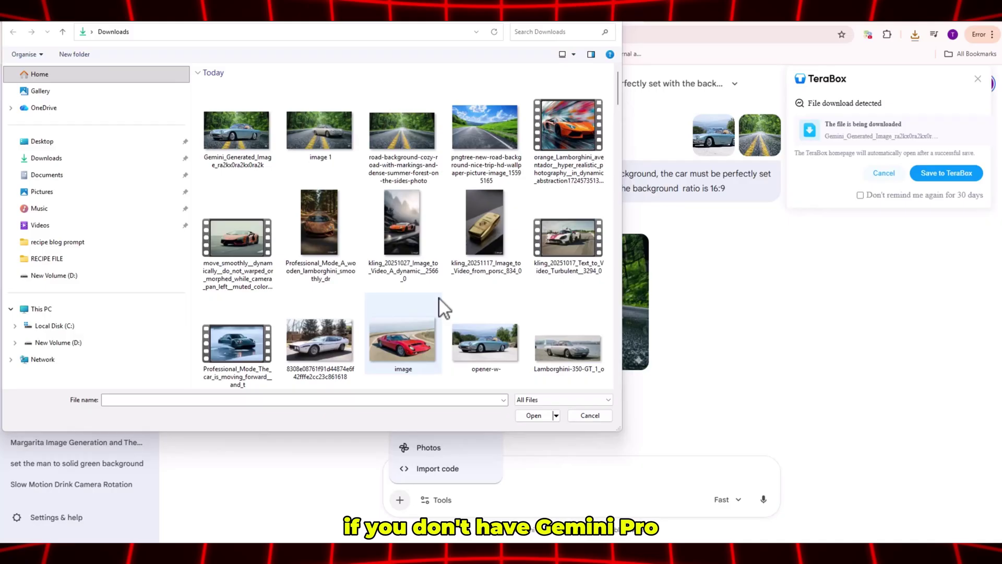
pyautogui.doubleClick(403, 330)
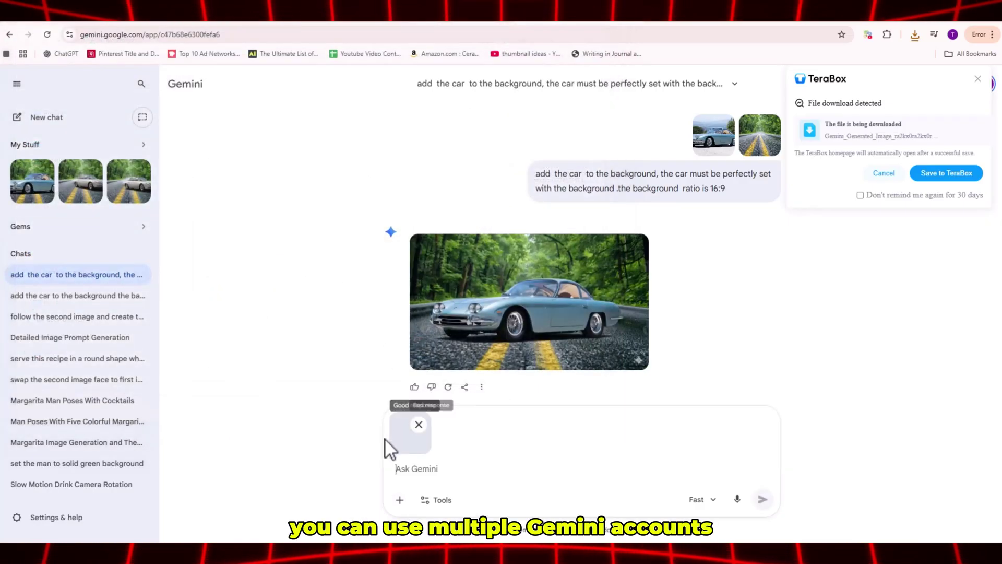
# Attach the forest road background and send the car placement prompt.
pyautogui.click(400, 502)
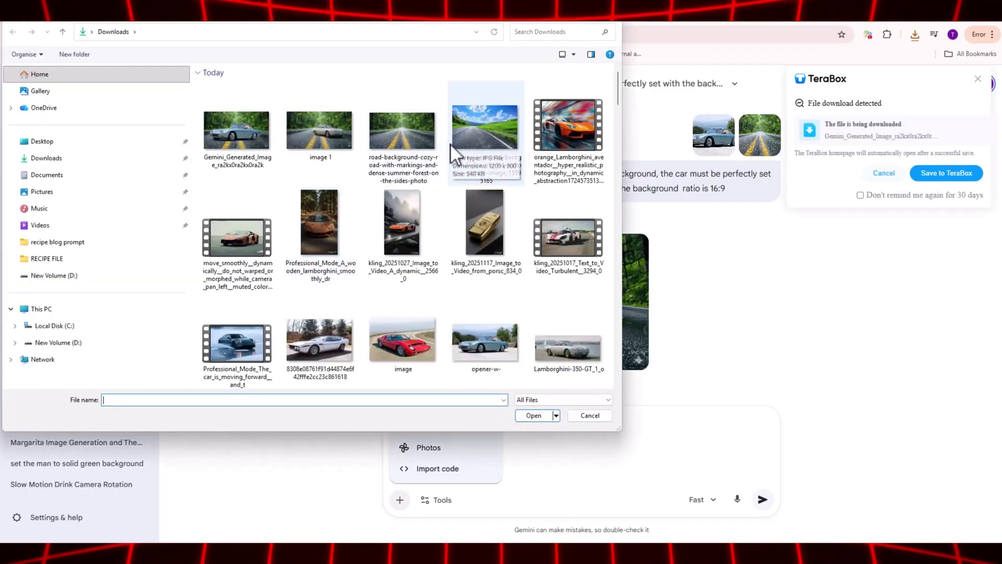
pyautogui.doubleClick(384, 137)
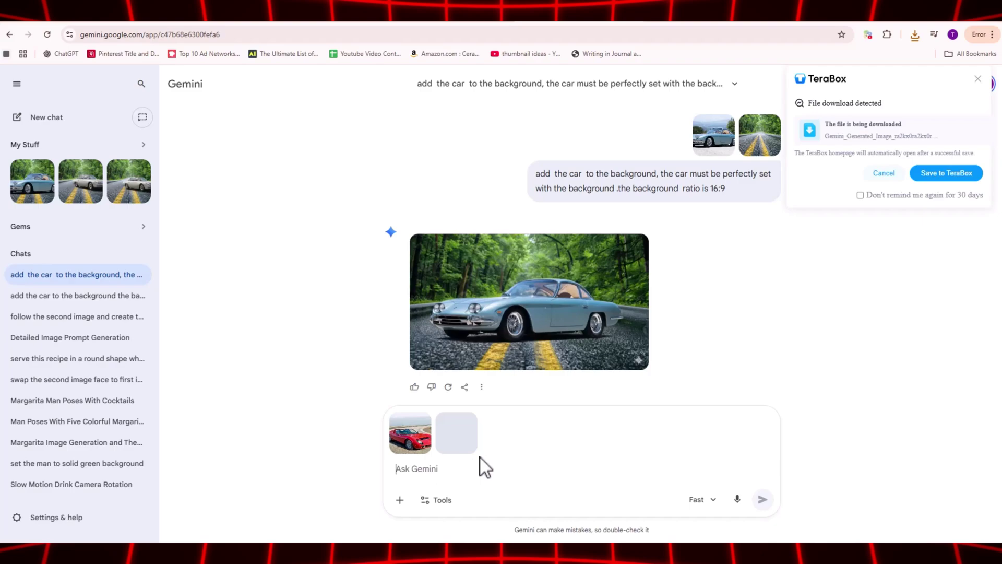
pyautogui.hotkey('ctrl', 'v')
pyautogui.click(763, 500)
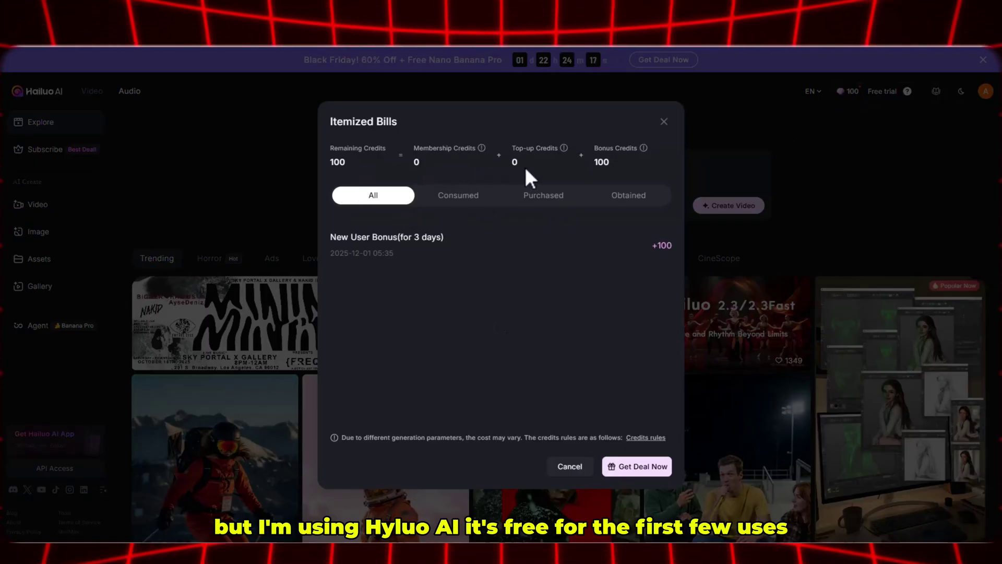
# Close the Itemized Bills dialog and go to the Video page from the sidebar.
pyautogui.click(784, 177)
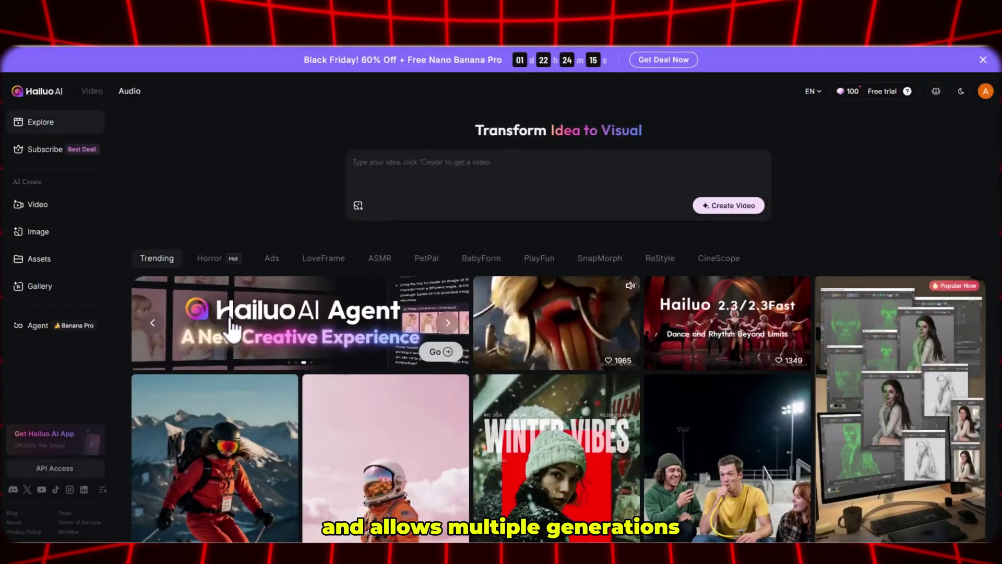
pyautogui.click(49, 212)
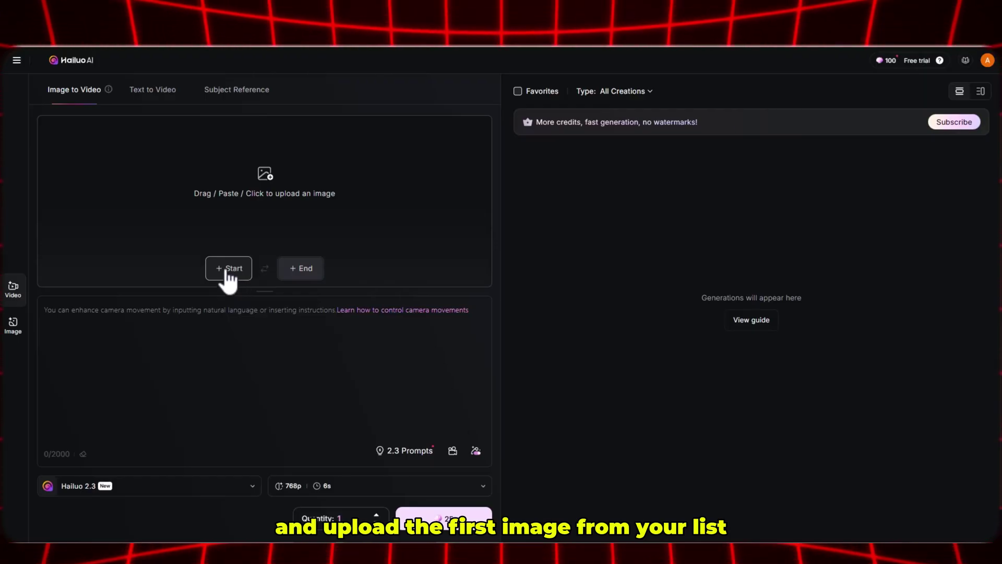
# Generate a Hailuo 2.3-Fast video from image 1 of the car moving forward with wheel smoke.
pyautogui.click(228, 270)
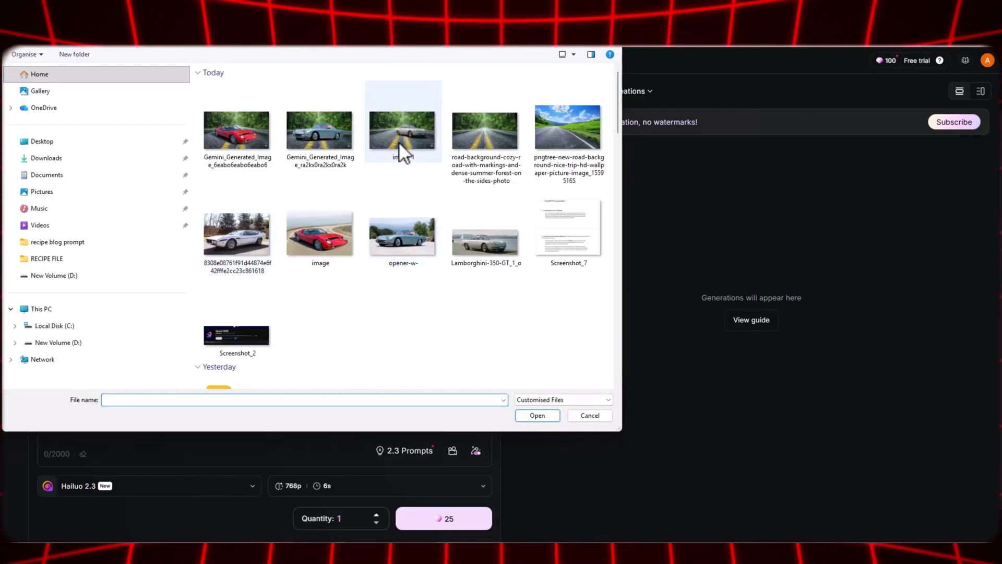
pyautogui.doubleClick(398, 131)
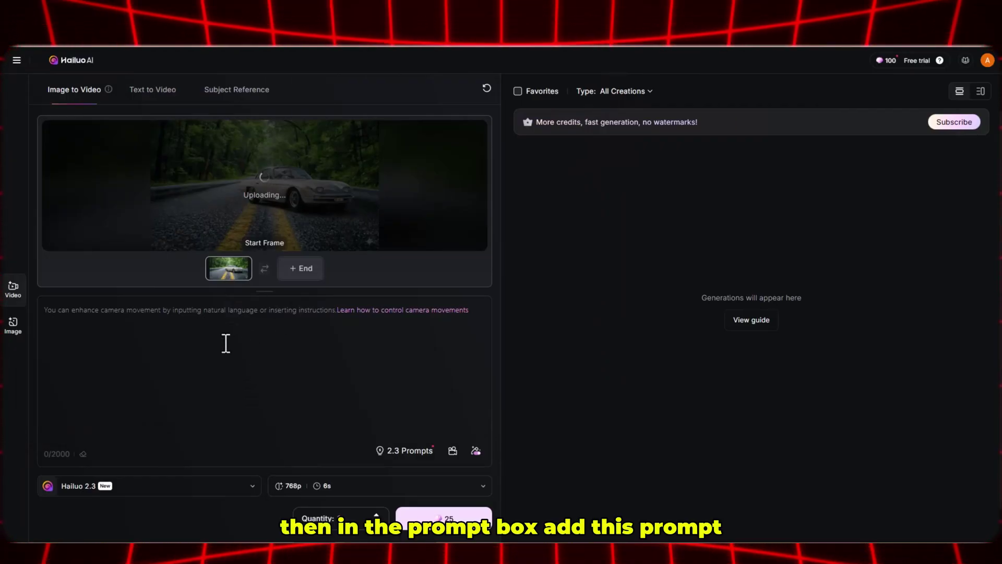
pyautogui.write('The car is moving forward, and there is a spray smoke on the wheel,')
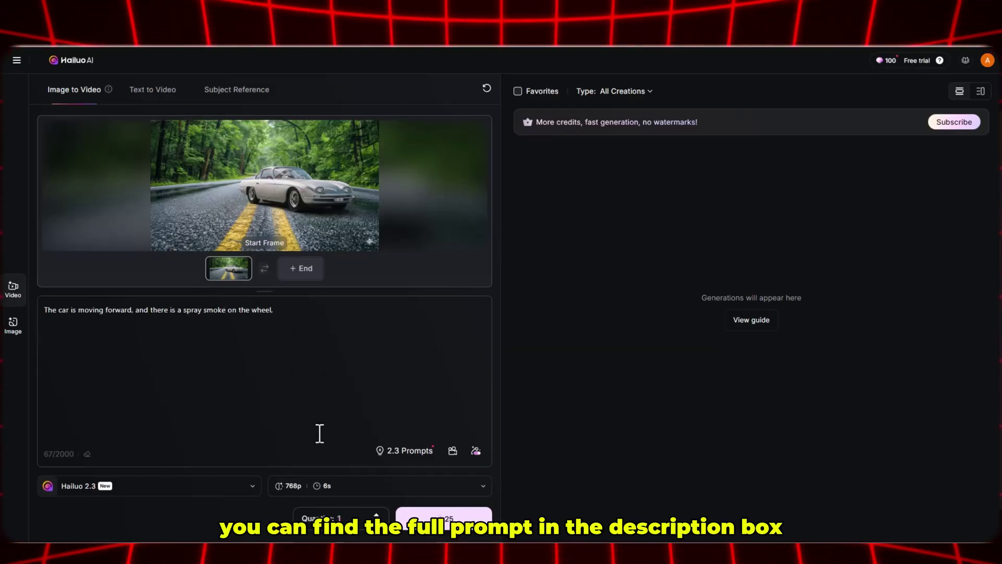
pyautogui.click(327, 487)
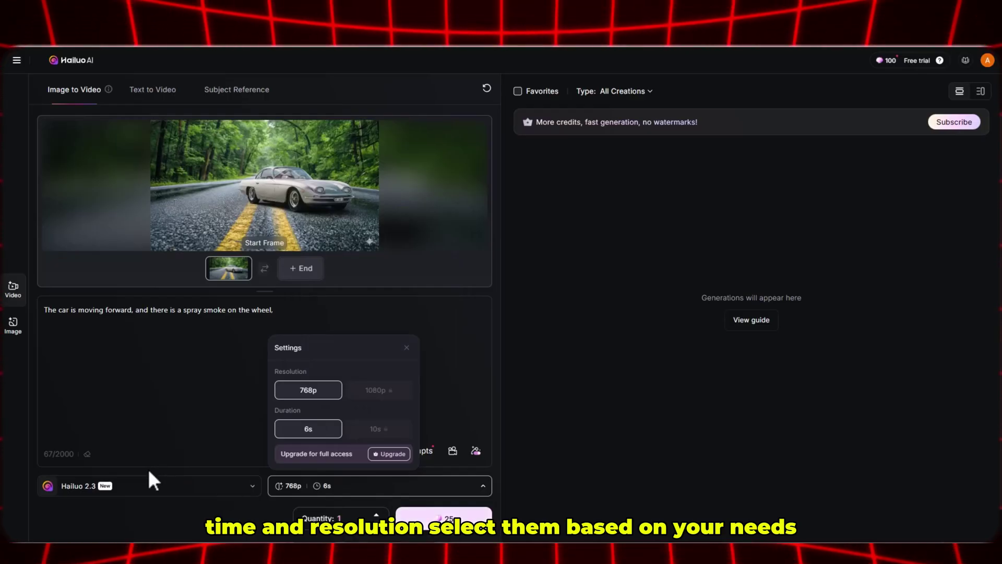
pyautogui.click(154, 486)
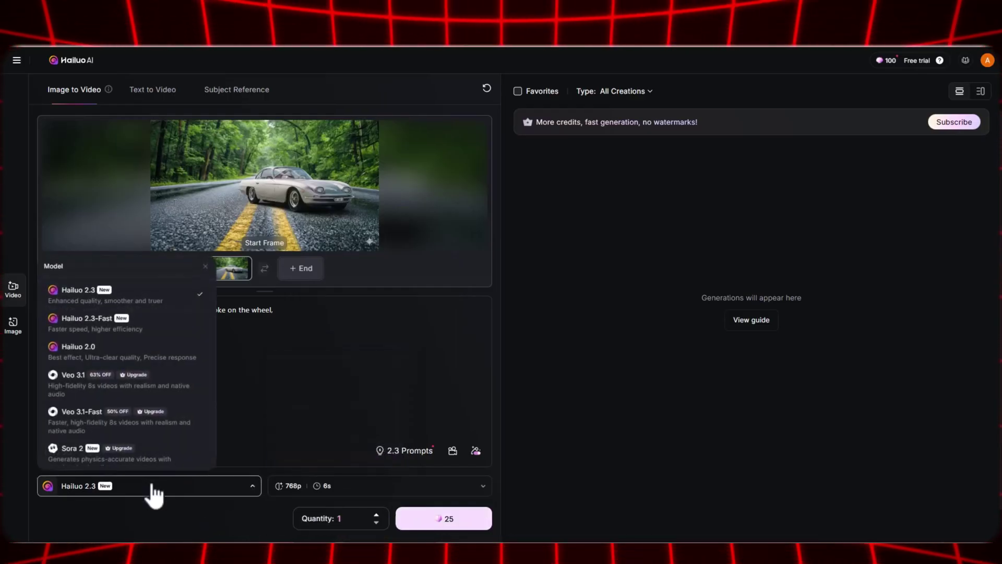
pyautogui.click(148, 322)
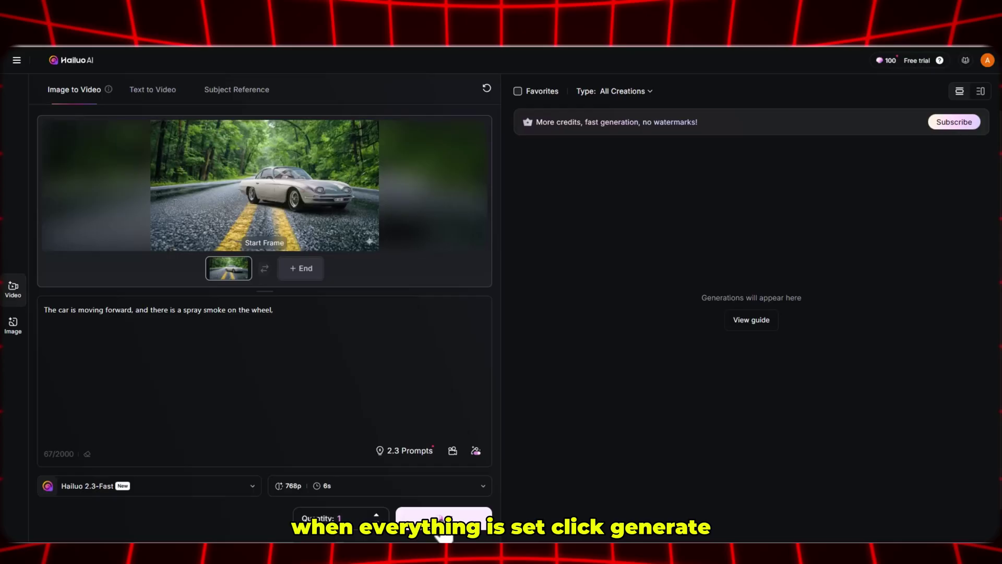
pyautogui.click(442, 529)
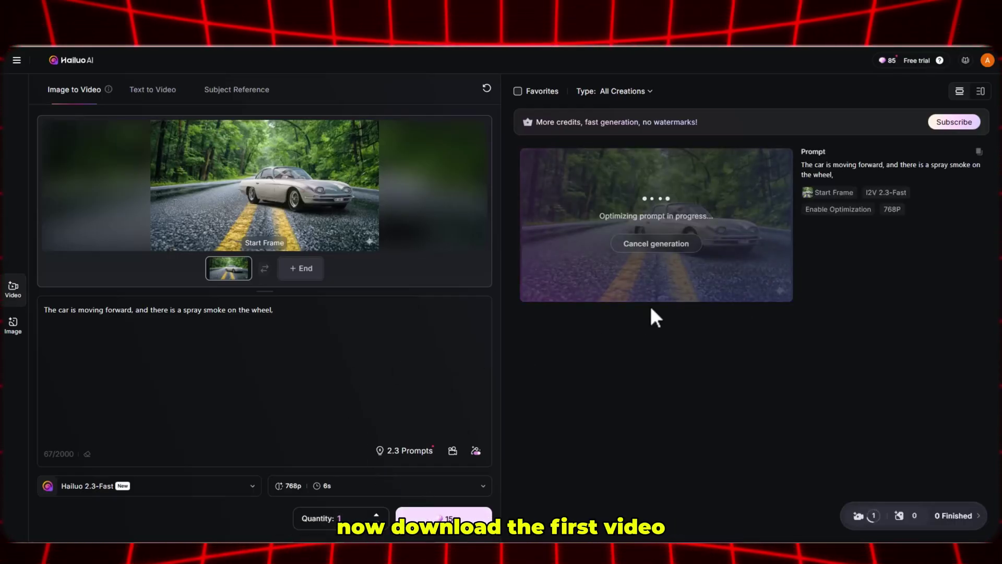
pyautogui.moveTo(396, 175)
pyautogui.moveTo(425, 212)
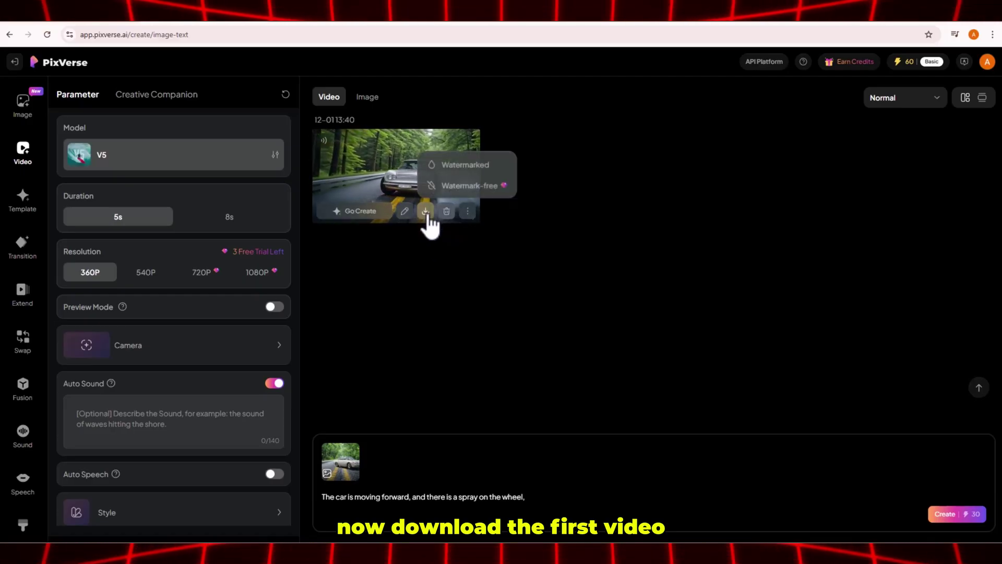
# Show the Watermarked / Watermark-free download options for the PixVerse car video.
pyautogui.click(426, 211)
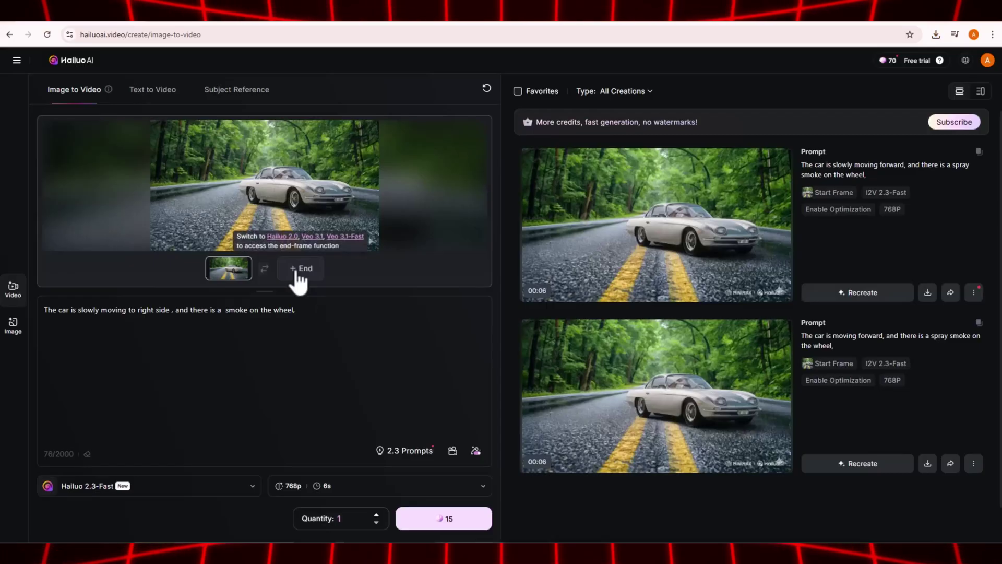
# Switch to Hailuo 2.0 and set the blue Gemini_Generated_Image as the end frame.
pyautogui.click(96, 492)
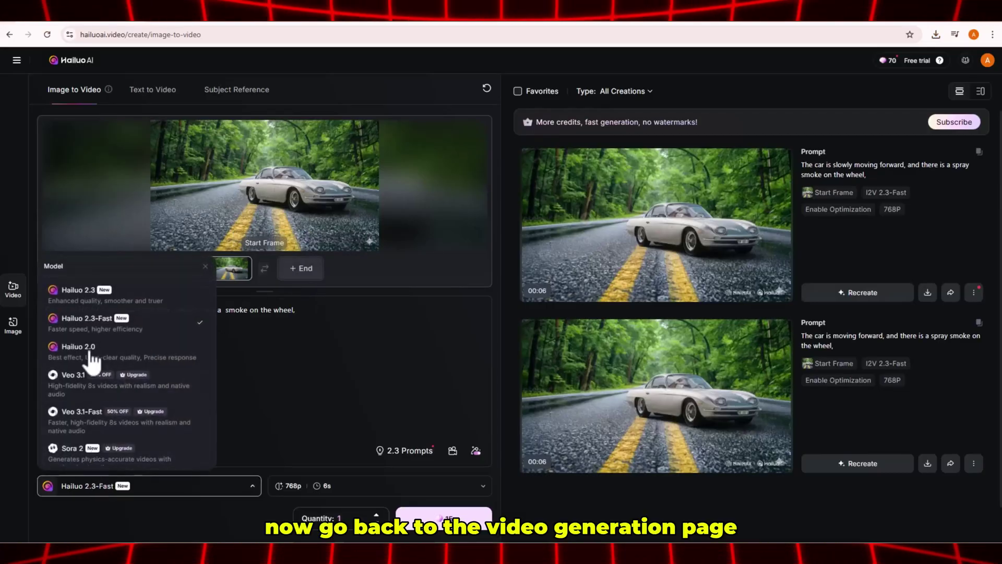
pyautogui.click(90, 352)
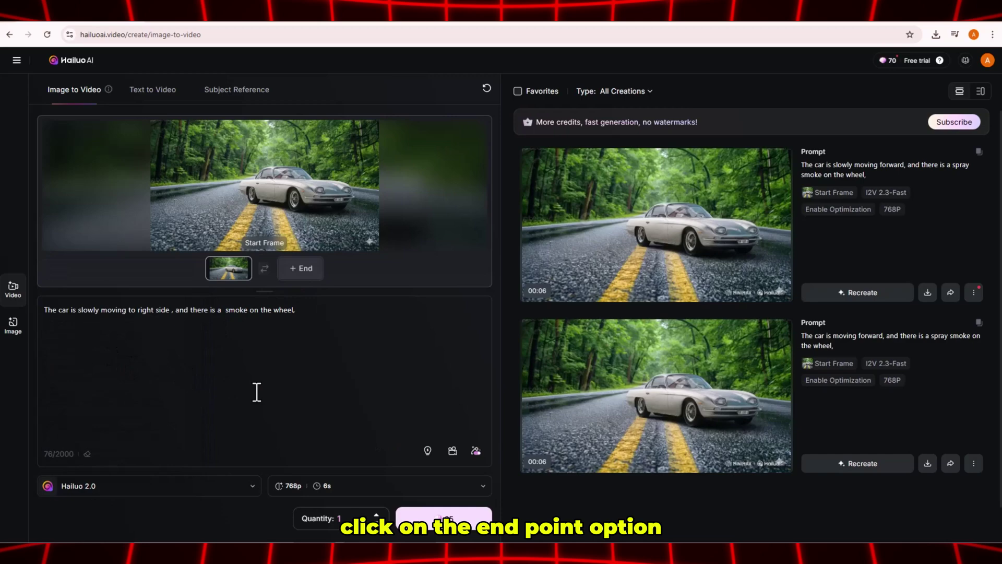
pyautogui.click(311, 280)
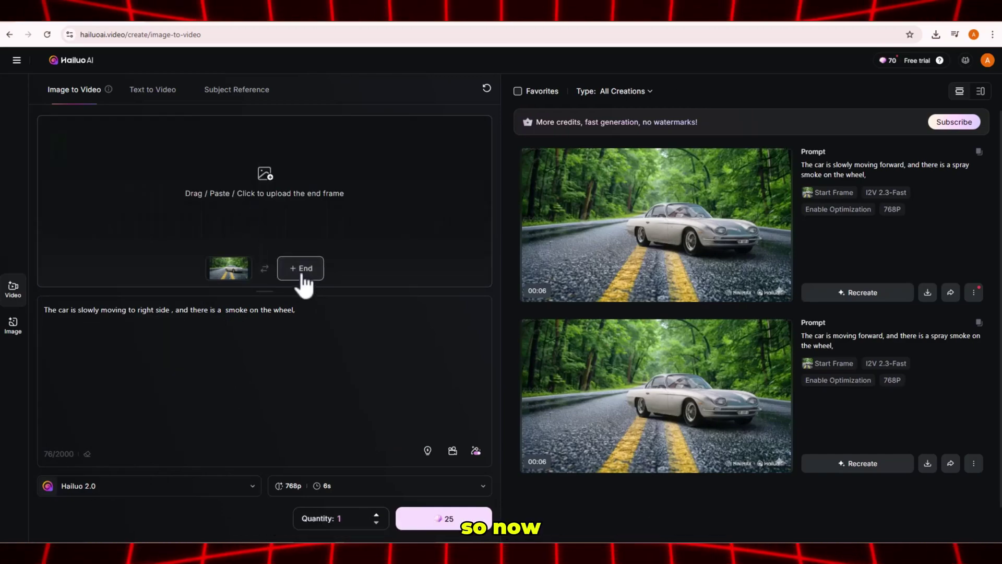
pyautogui.click(302, 277)
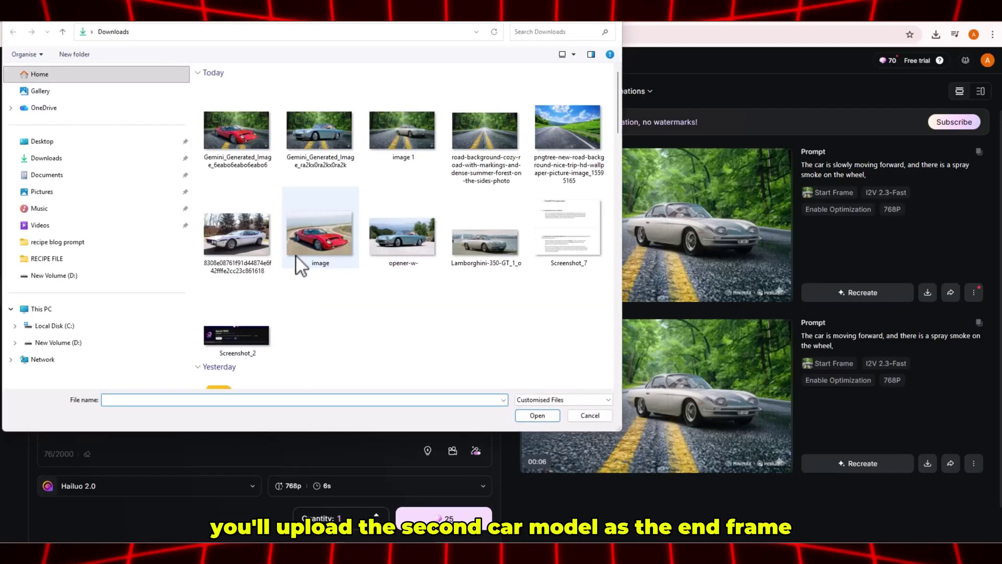
pyautogui.click(313, 144)
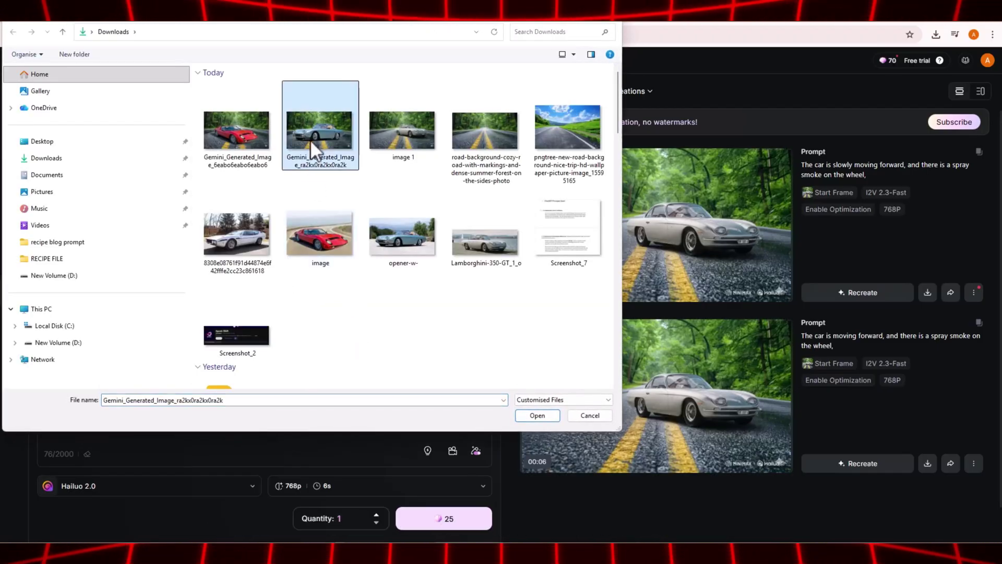
pyautogui.doubleClick(311, 139)
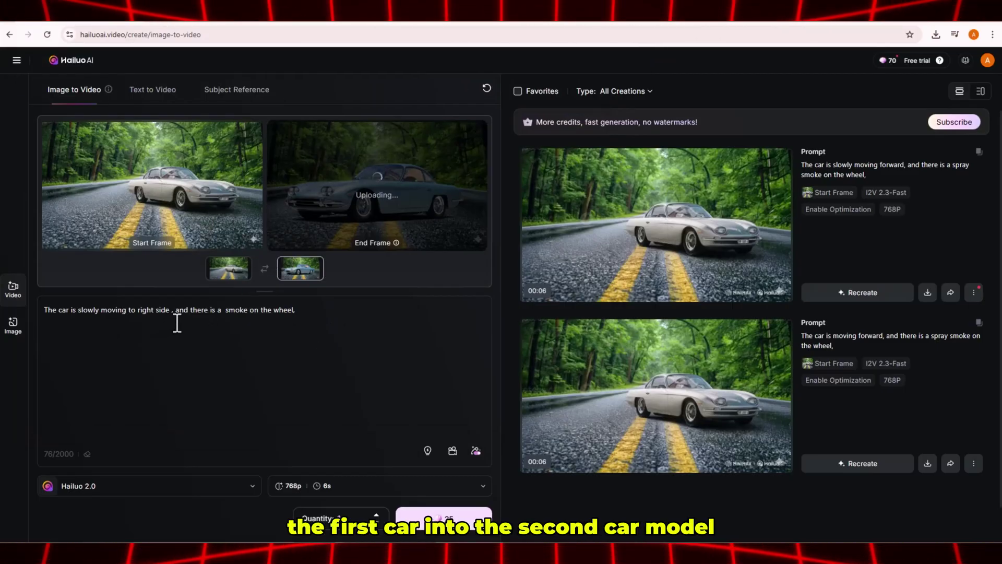
pyautogui.click(307, 311)
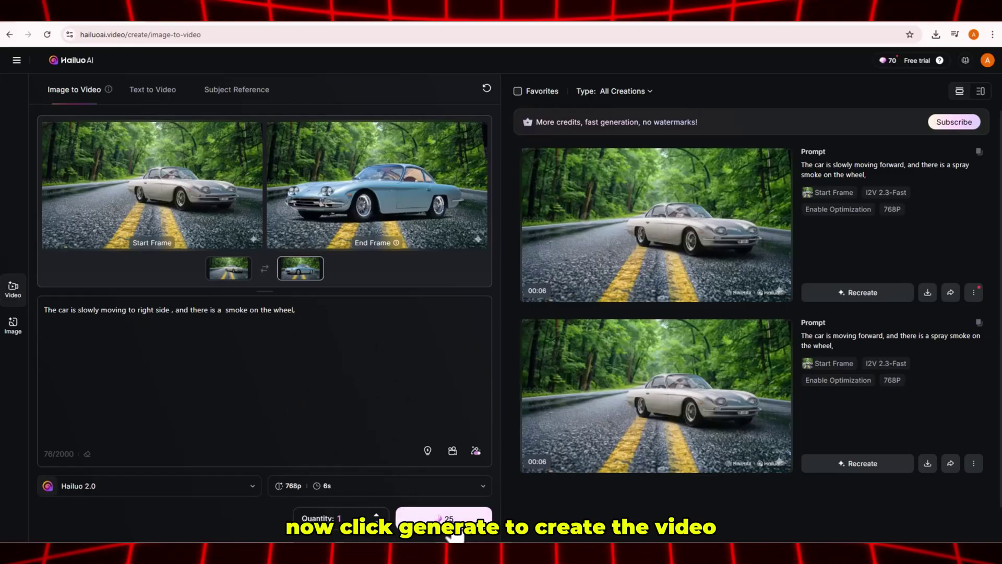
# Generate the white-to-blue morph and load the blue car image as the new start frame.
pyautogui.click(454, 524)
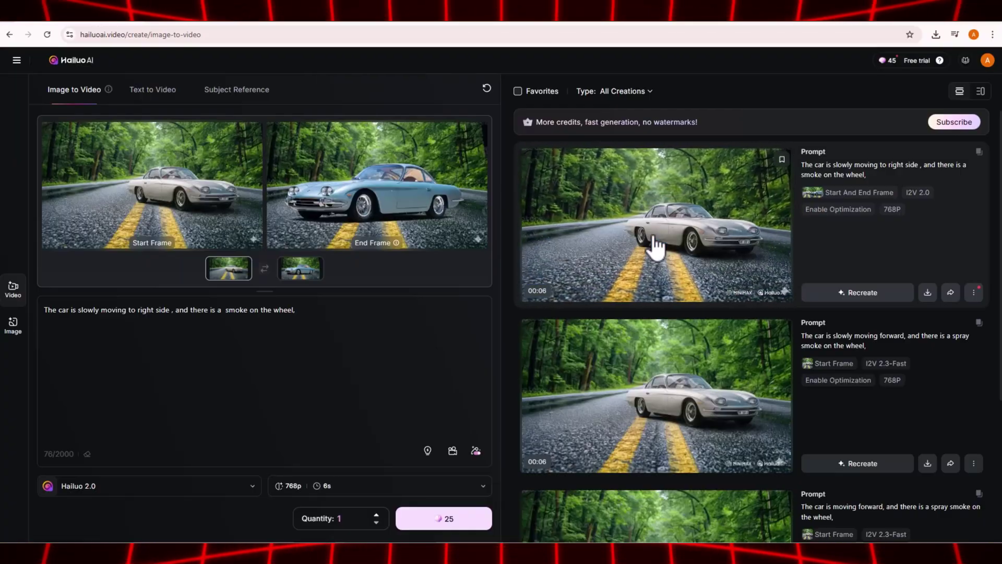
pyautogui.moveTo(655, 246); pyautogui.dragTo(288, 208)
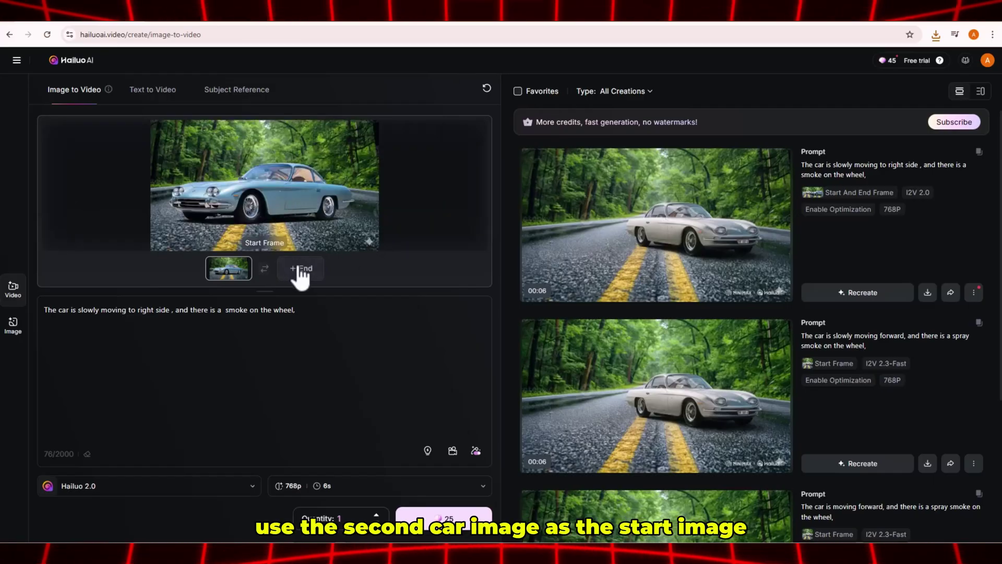
# Upload the red car image from Downloads as the morph's end frame.
pyautogui.click(302, 269)
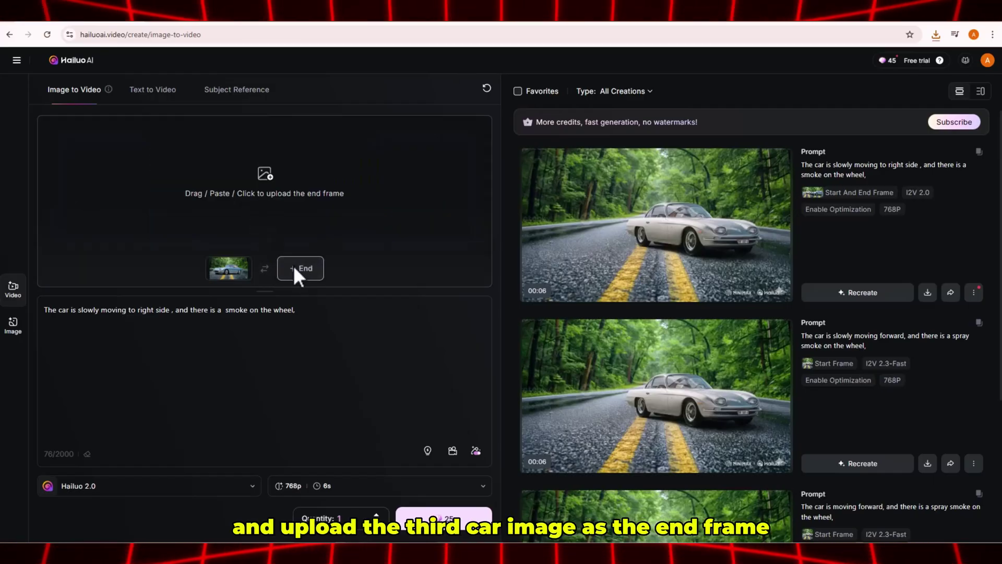
pyautogui.click(295, 268)
pyautogui.doubleClick(228, 128)
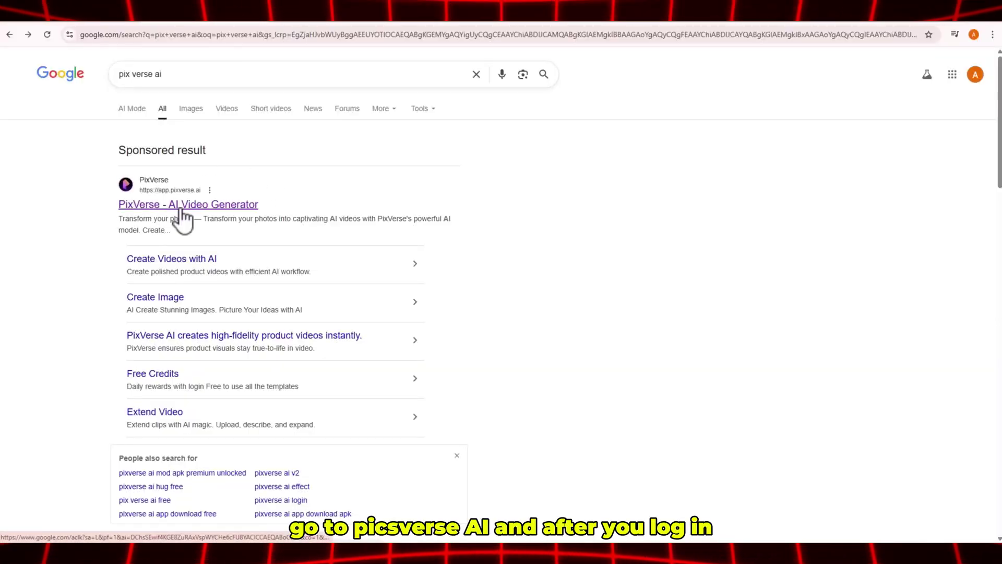
# Open PixVerse, log in, and review the plans, noting the free Basic plan's 90 credits.
pyautogui.click(182, 206)
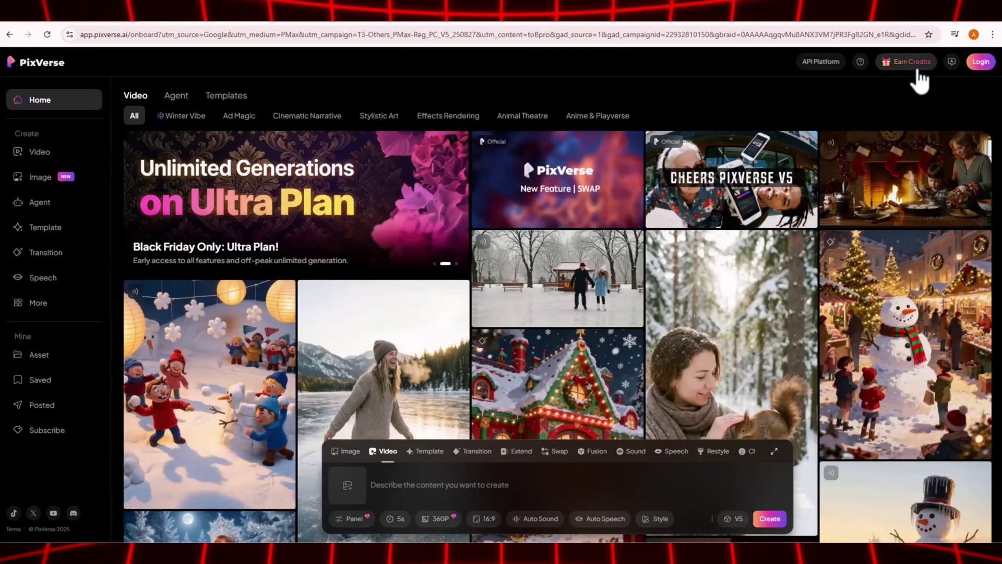
pyautogui.click(892, 69)
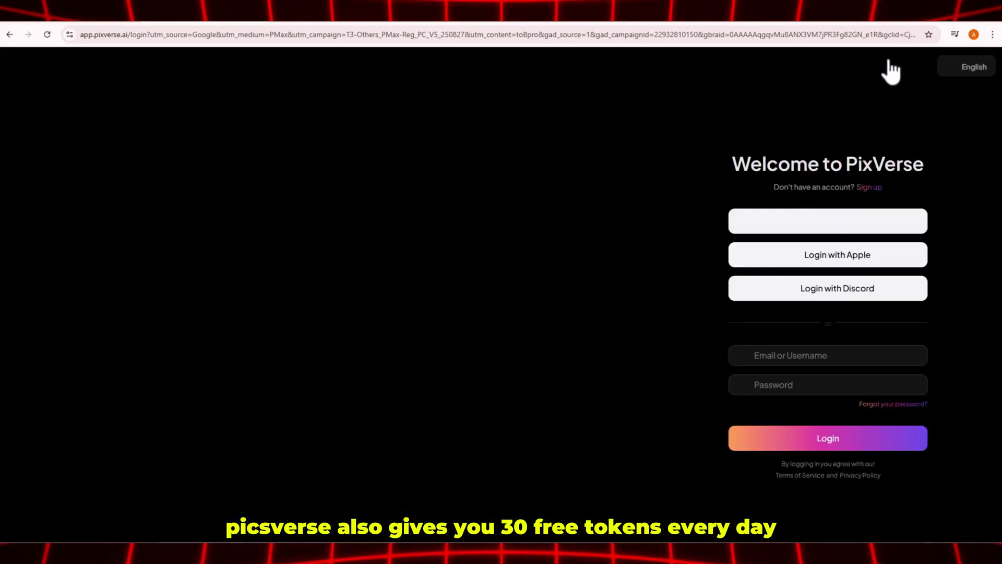
pyautogui.click(818, 217)
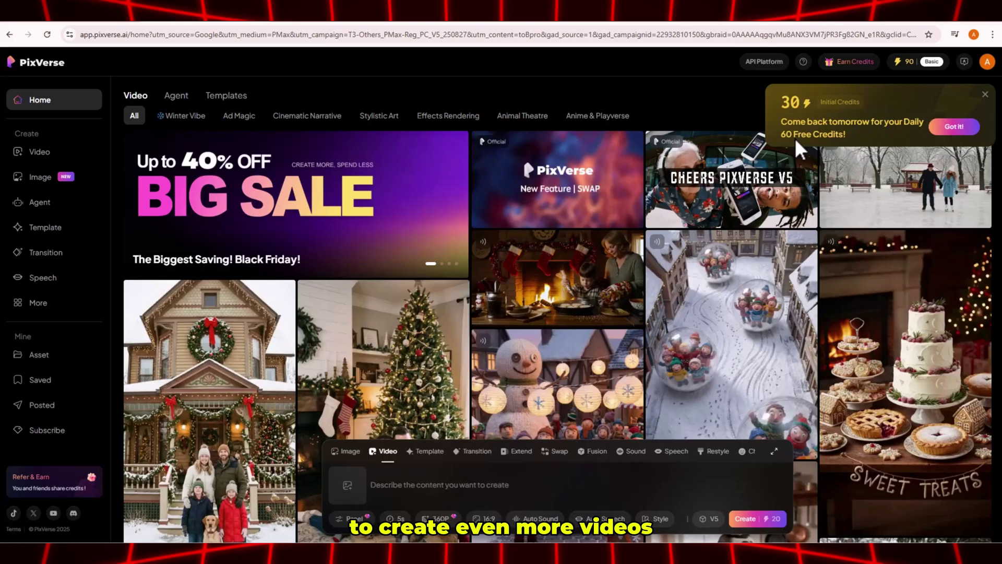
pyautogui.click(907, 64)
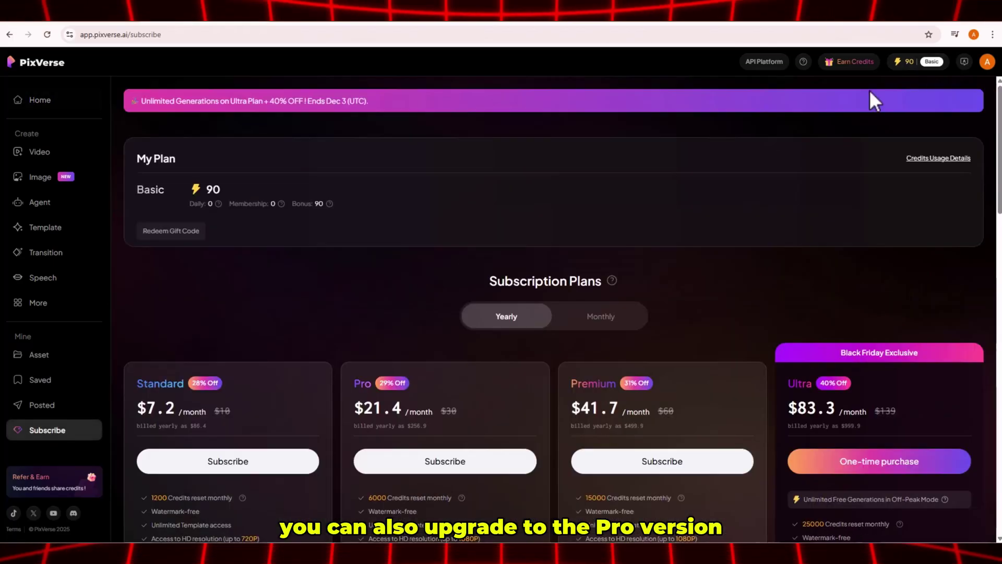
pyautogui.scroll(-3, 341, 325)
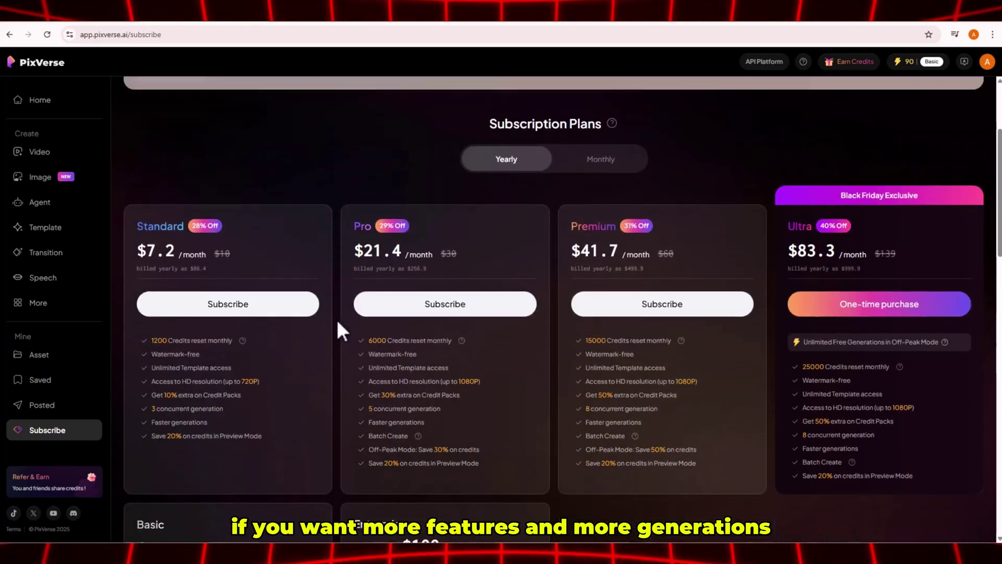
pyautogui.scroll(-1, 212, 341)
pyautogui.scroll(-3, 210, 342)
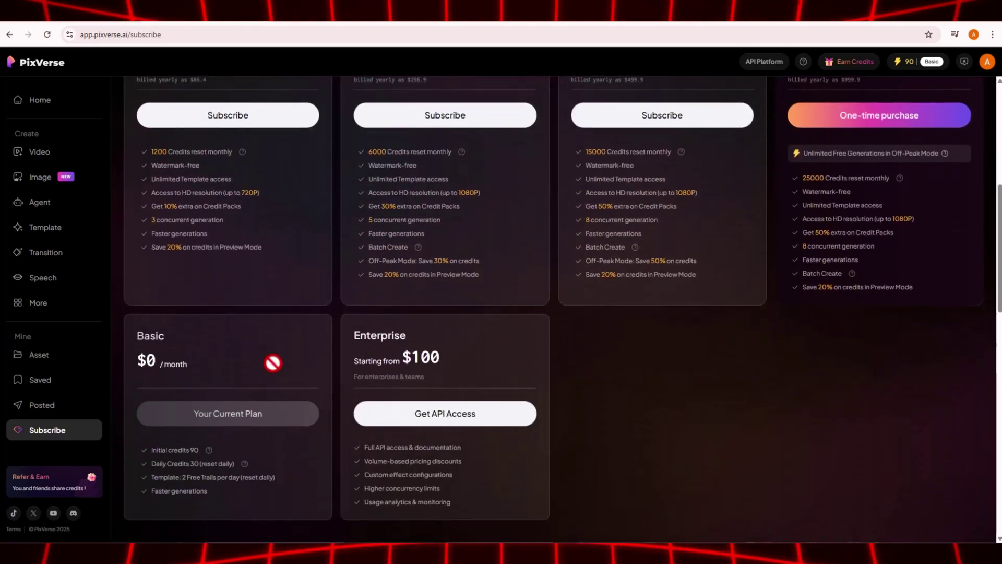
pyautogui.moveTo(152, 378); pyautogui.dragTo(202, 378)
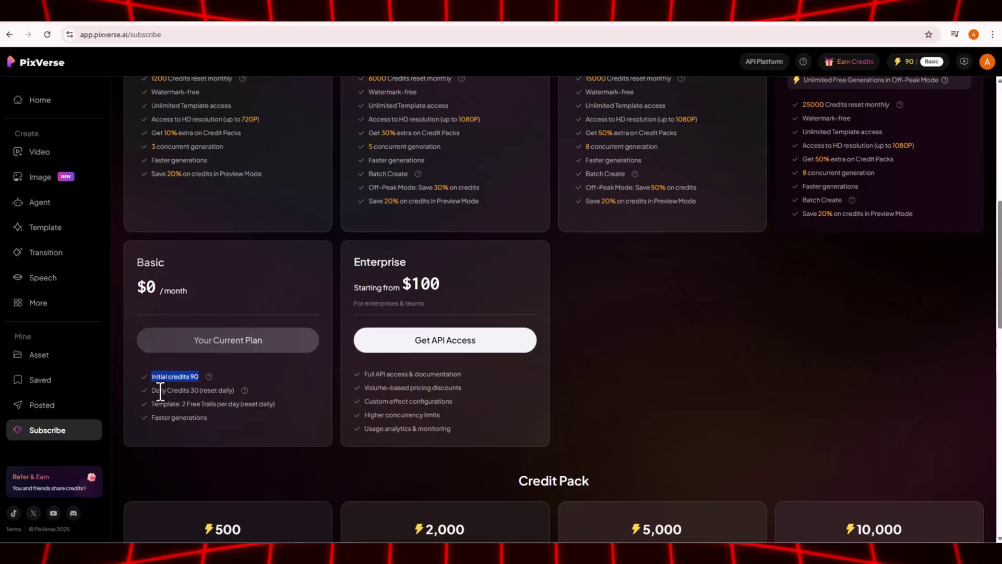
# Create a PixVerse video from image 1 with the wheel-spray prompt and download it.
pyautogui.click(56, 103)
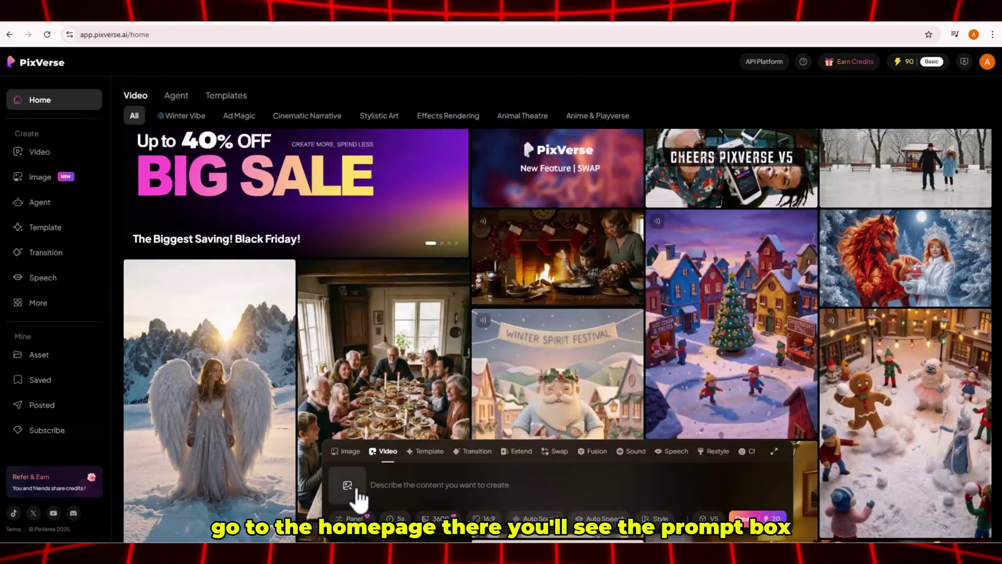
pyautogui.click(352, 488)
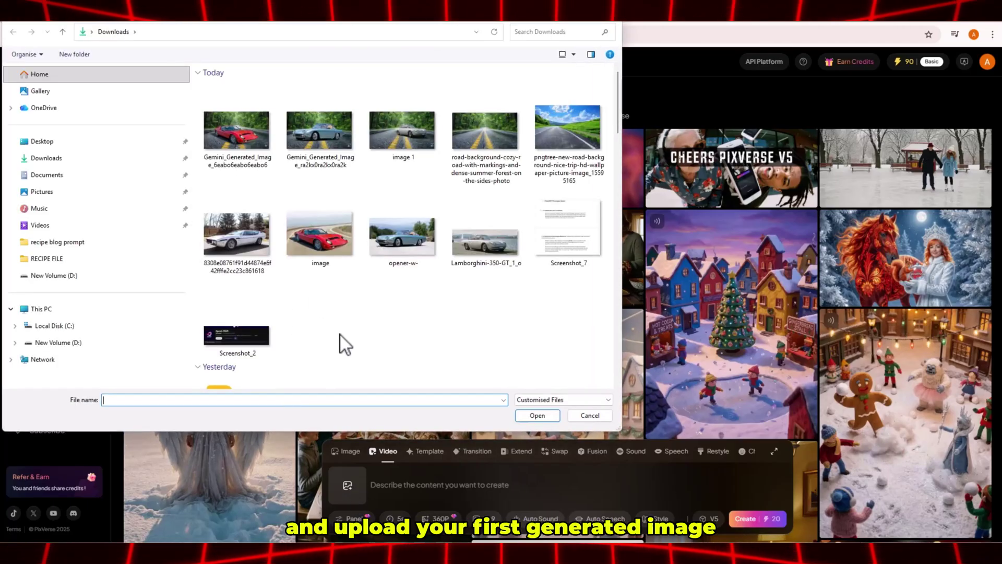
pyautogui.doubleClick(396, 131)
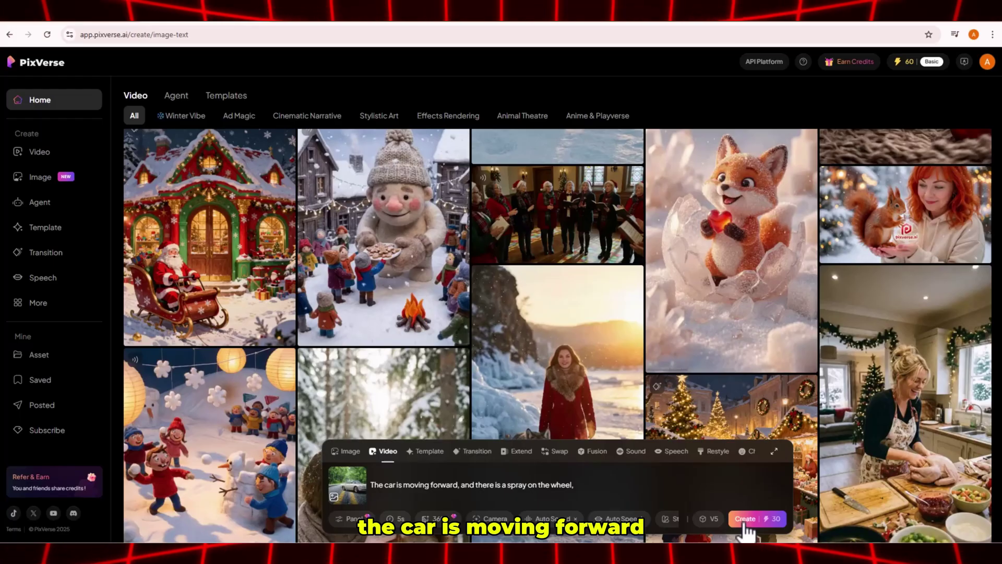
pyautogui.click(747, 524)
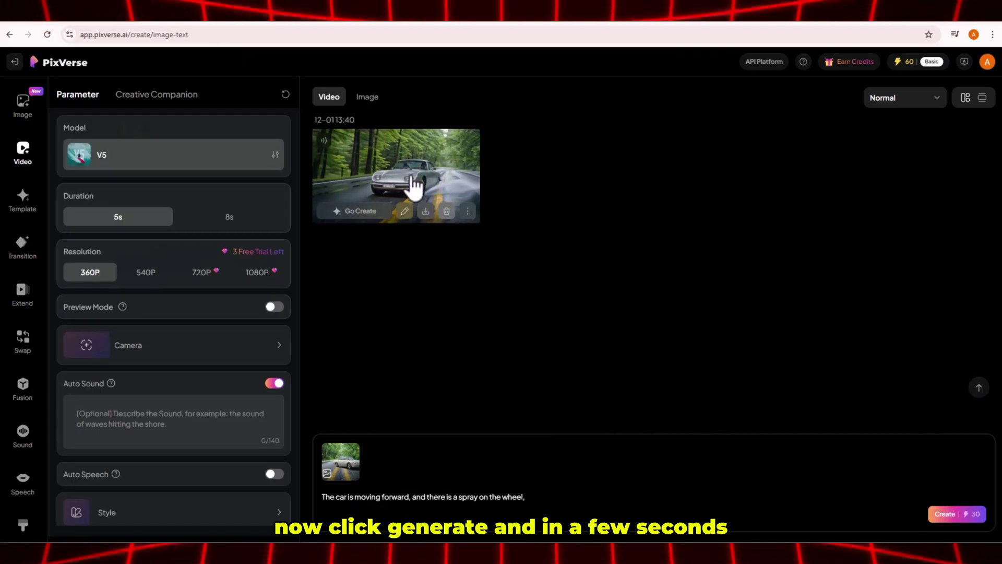
pyautogui.moveTo(425, 211)
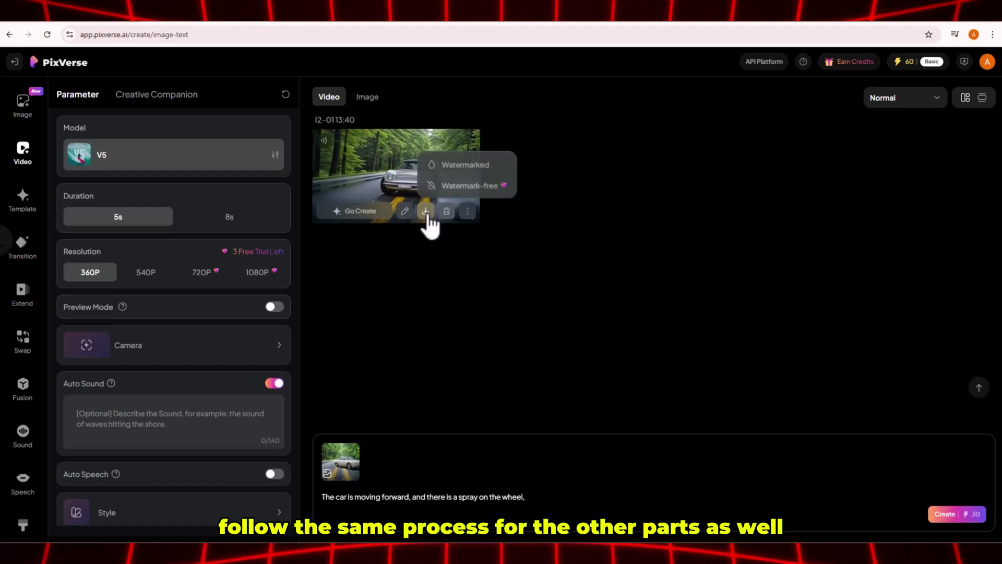
pyautogui.click(427, 213)
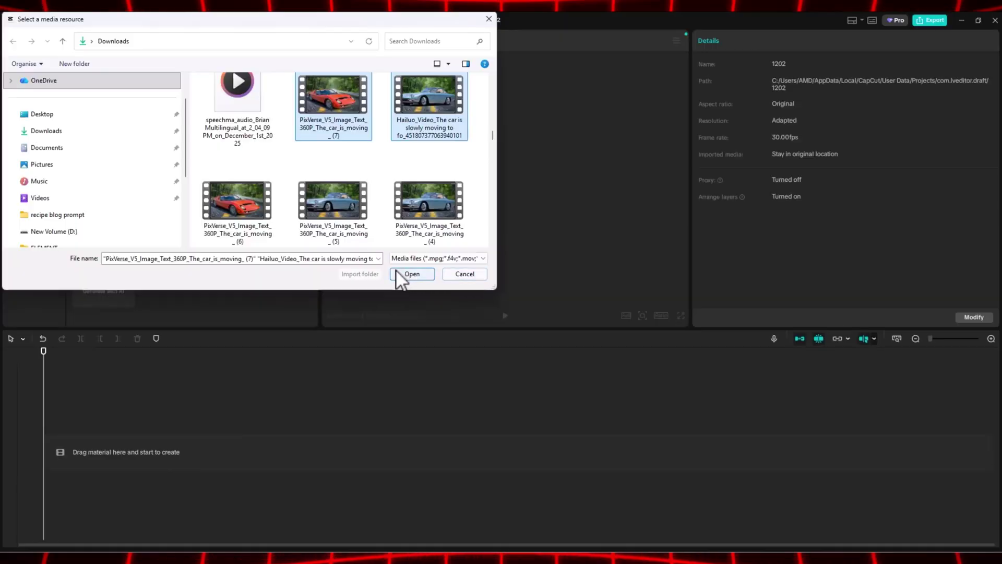
# Import the car videos, append a third PixVerse clip to the timeline, and play it back.
pyautogui.click(396, 274)
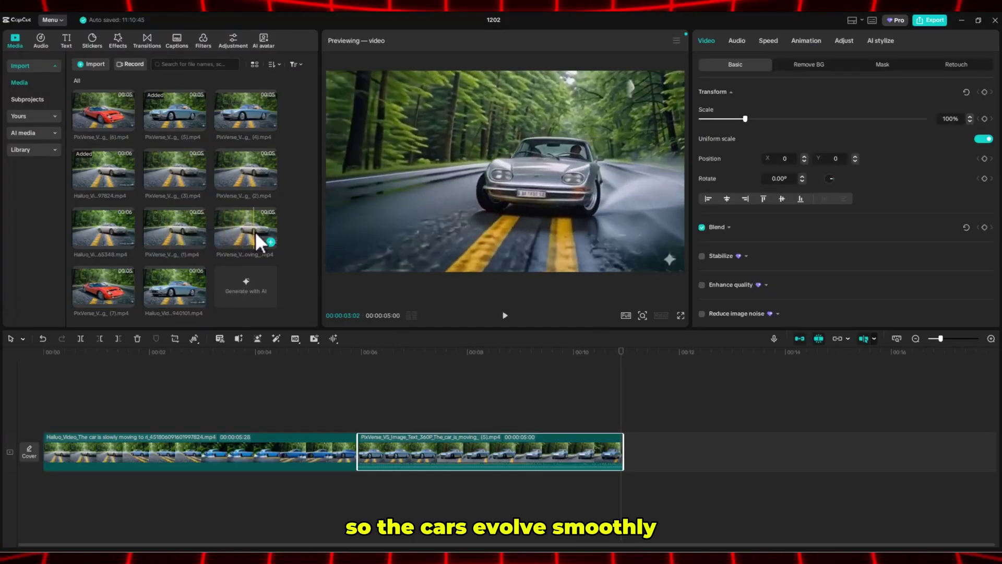
pyautogui.click(533, 317)
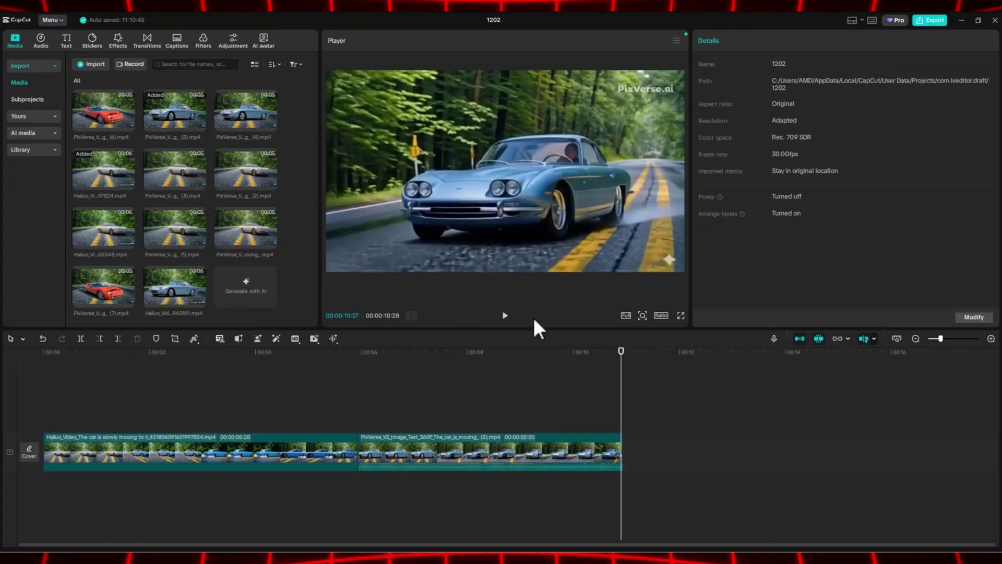
pyautogui.moveTo(245, 231); pyautogui.dragTo(630, 439)
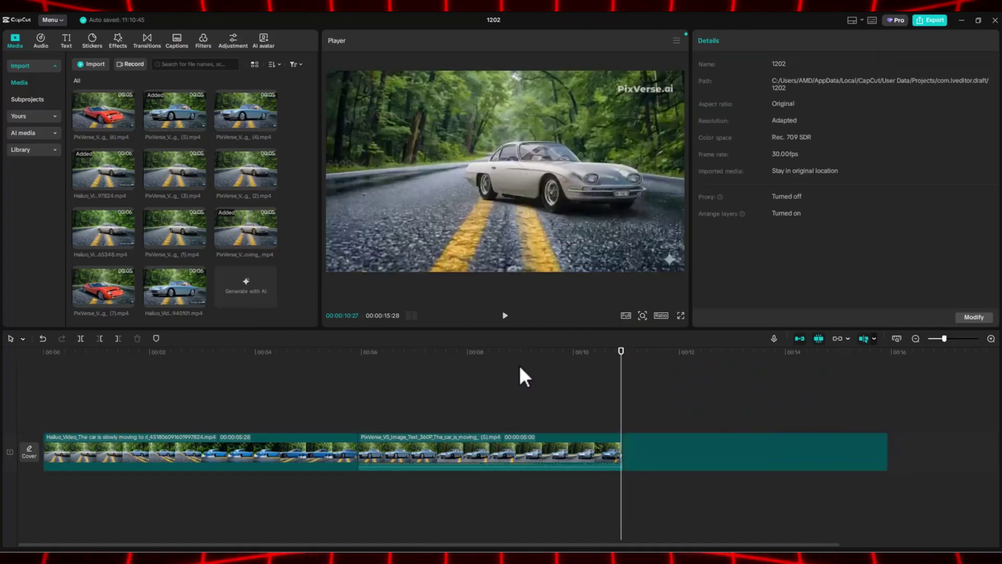
pyautogui.click(505, 316)
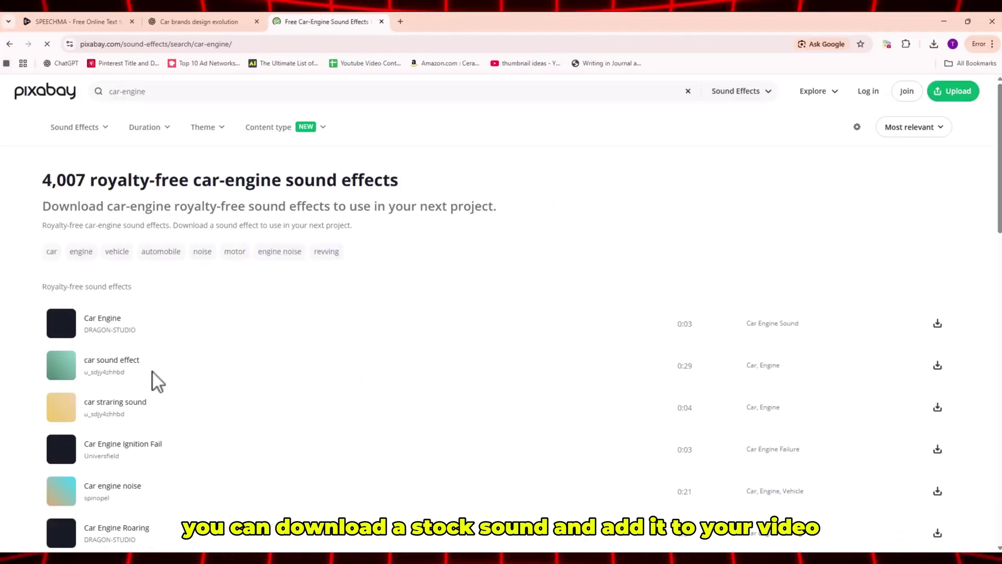
# Preview the Car Engine and car sound effect tracks on Pixabay.
pyautogui.click(62, 322)
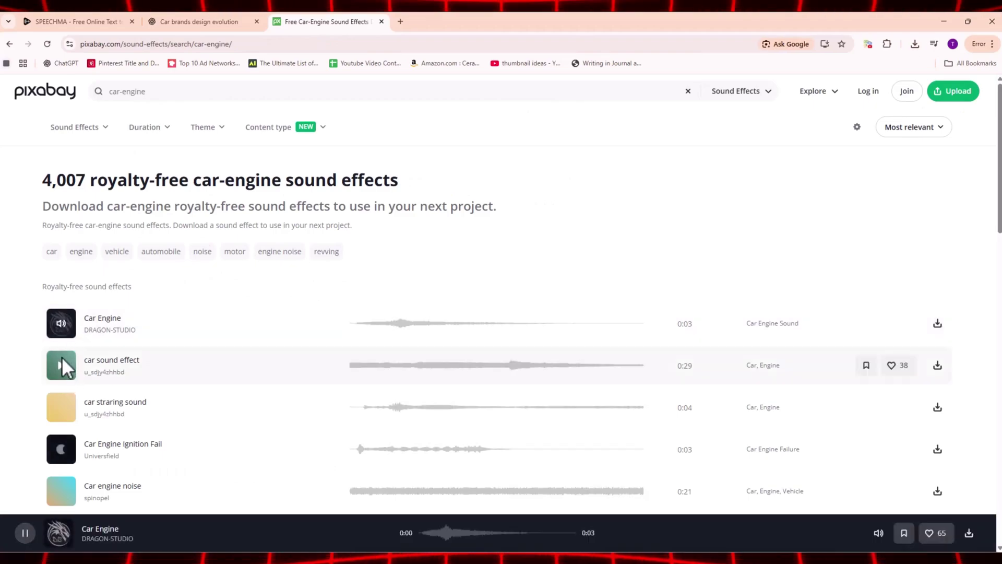
pyautogui.click(60, 364)
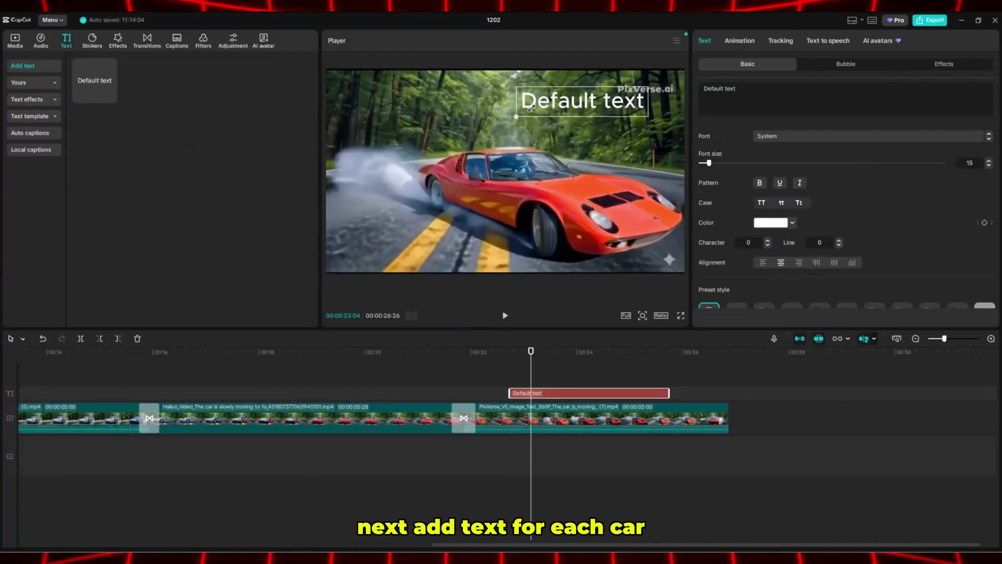
# Place a top-right 'Lamborghini Miura' title styled as a yellow-background caption.
pyautogui.moveTo(552, 98); pyautogui.dragTo(567, 96)
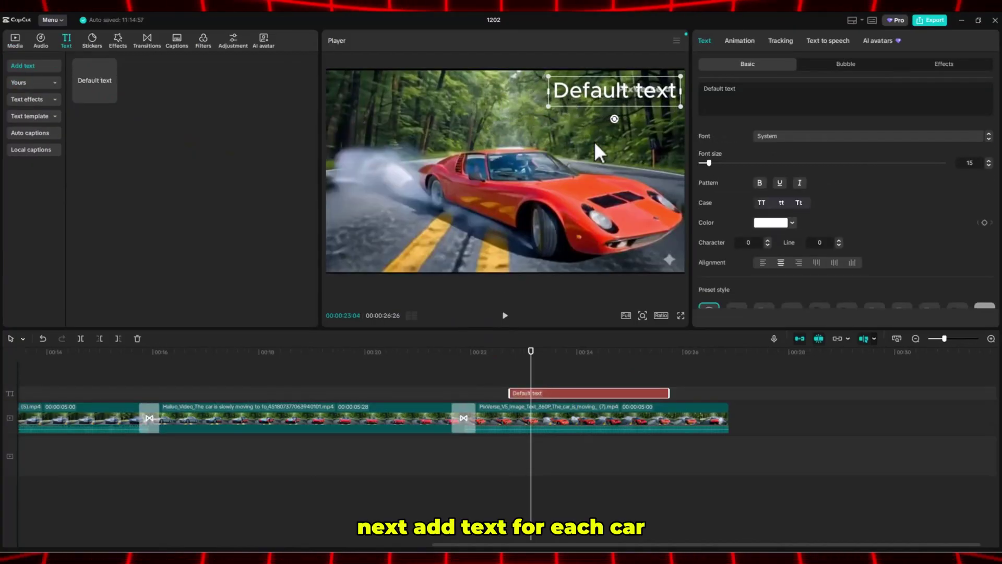
pyautogui.scroll(-2, 783, 227)
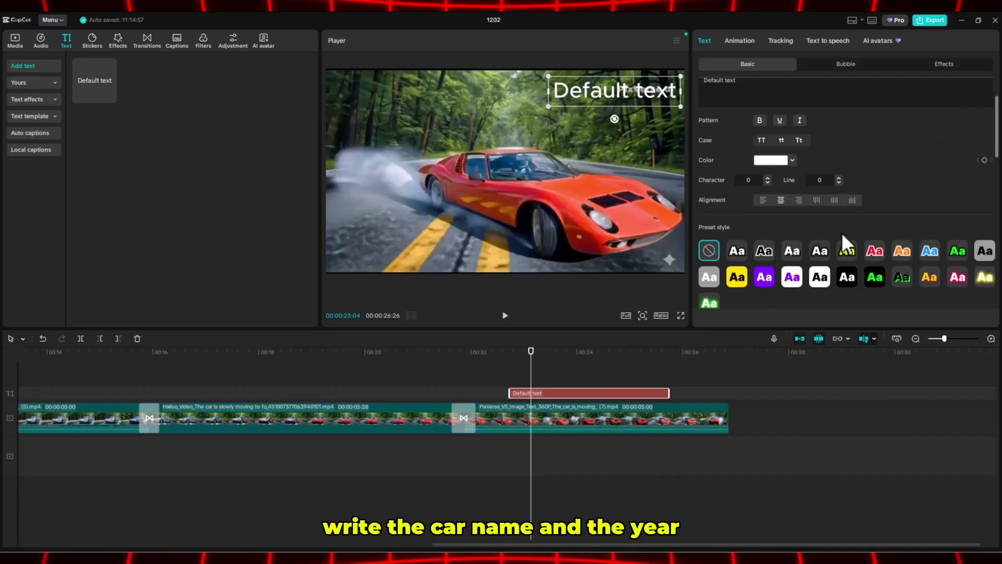
pyautogui.click(872, 276)
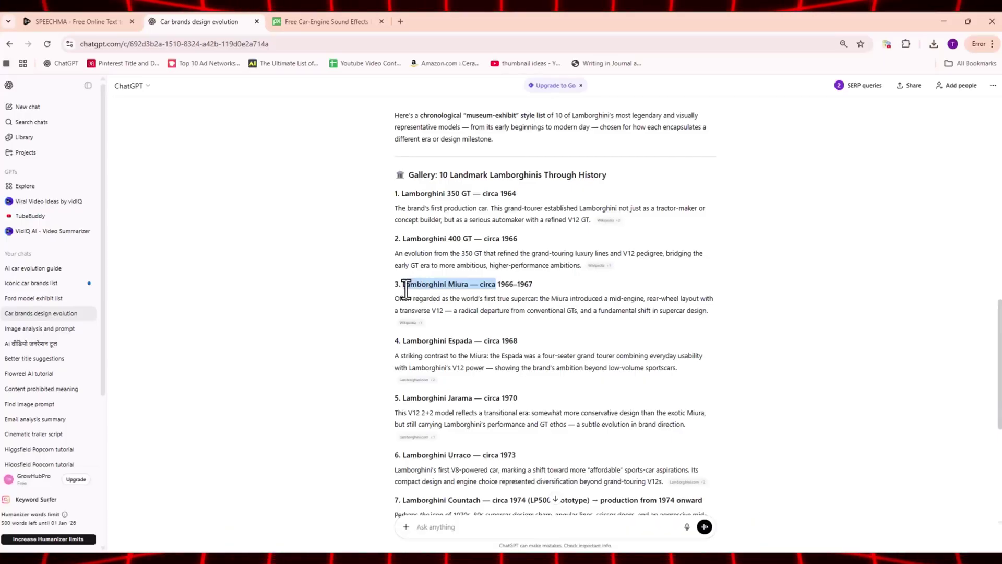
pyautogui.moveTo(404, 284)
pyautogui.mouseDown()
pyautogui.moveTo(520, 282)
pyautogui.moveTo(403, 285)
pyautogui.mouseUp()
pyautogui.hotkey('ctrl', 'c')
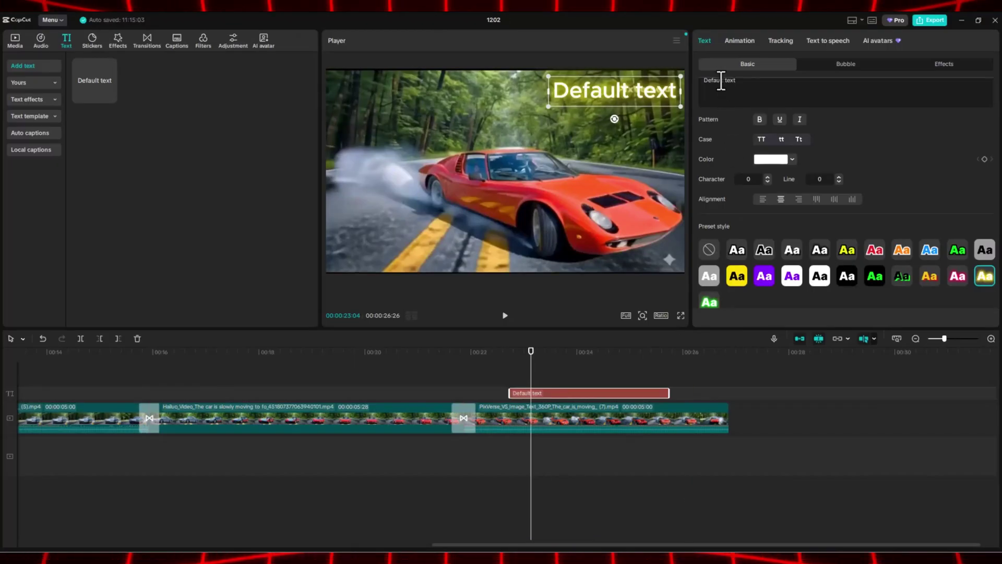
pyautogui.tripleClick(720, 80)
pyautogui.hotkey('ctrl', 'v')
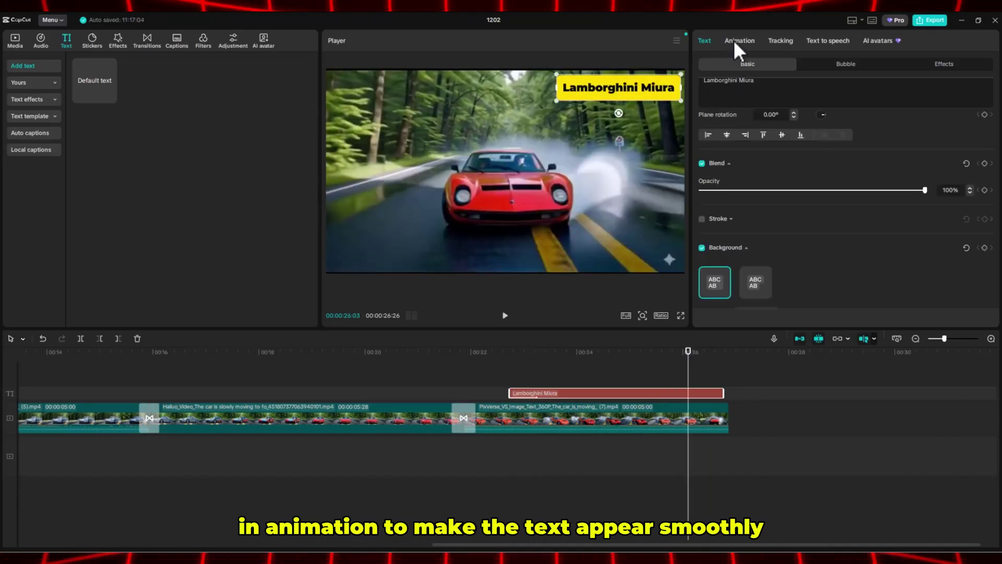
pyautogui.click(737, 41)
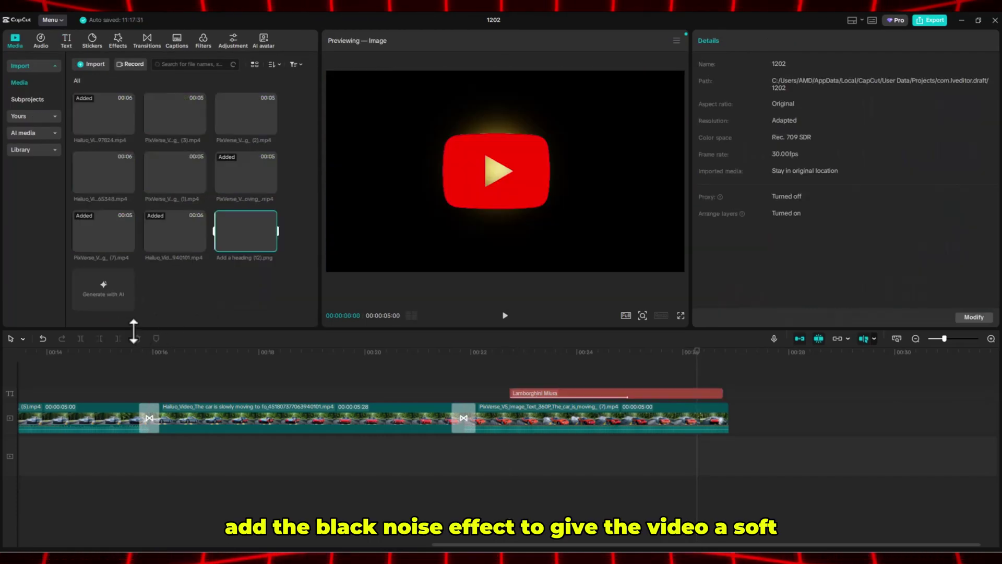
# Add the YouTube logo on a new track, trimmed to about 2 s and scaled to 41% bottom-right.
pyautogui.moveTo(243, 235); pyautogui.dragTo(674, 367)
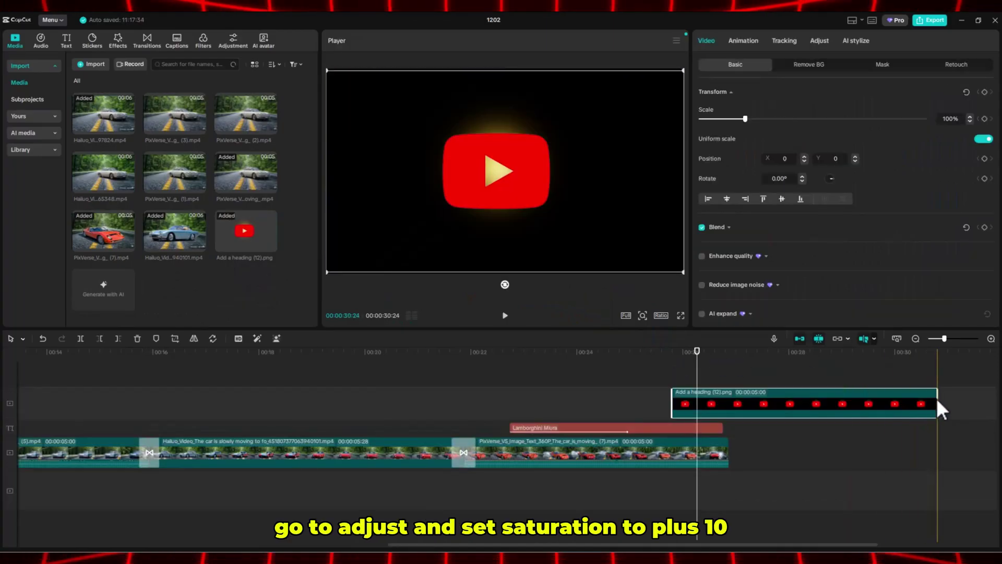
pyautogui.moveTo(937, 400); pyautogui.dragTo(781, 403)
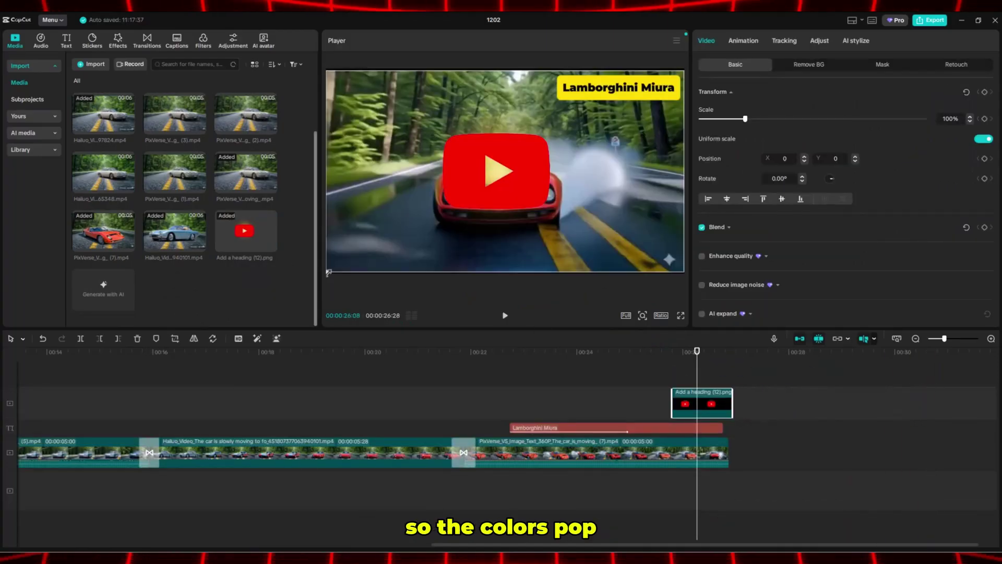
pyautogui.moveTo(329, 272); pyautogui.dragTo(415, 224)
pyautogui.moveTo(501, 177); pyautogui.dragTo(658, 258)
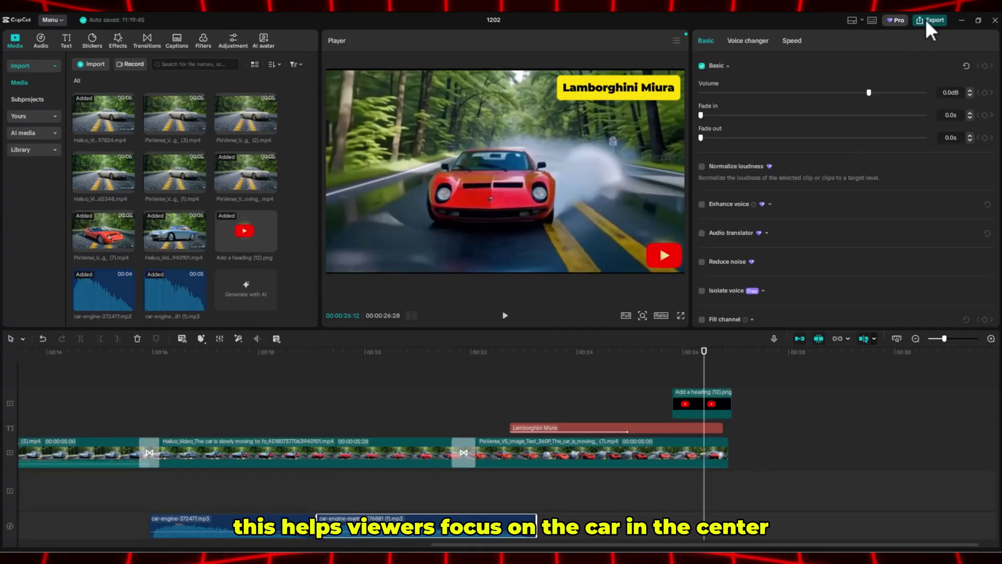
# Set the CapCut export resolution to 4K.
pyautogui.click(929, 20)
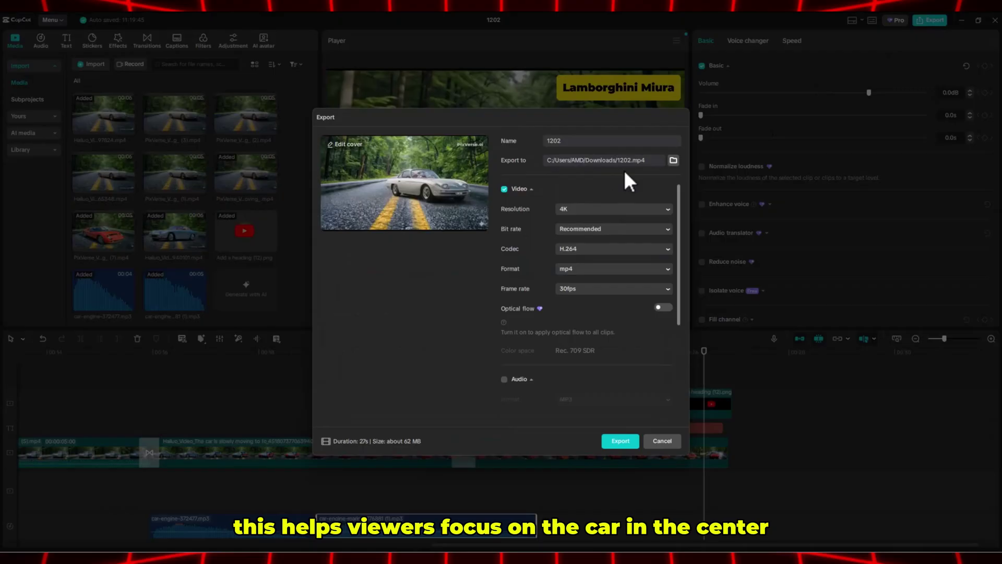
pyautogui.click(584, 208)
pyautogui.press('Escape')
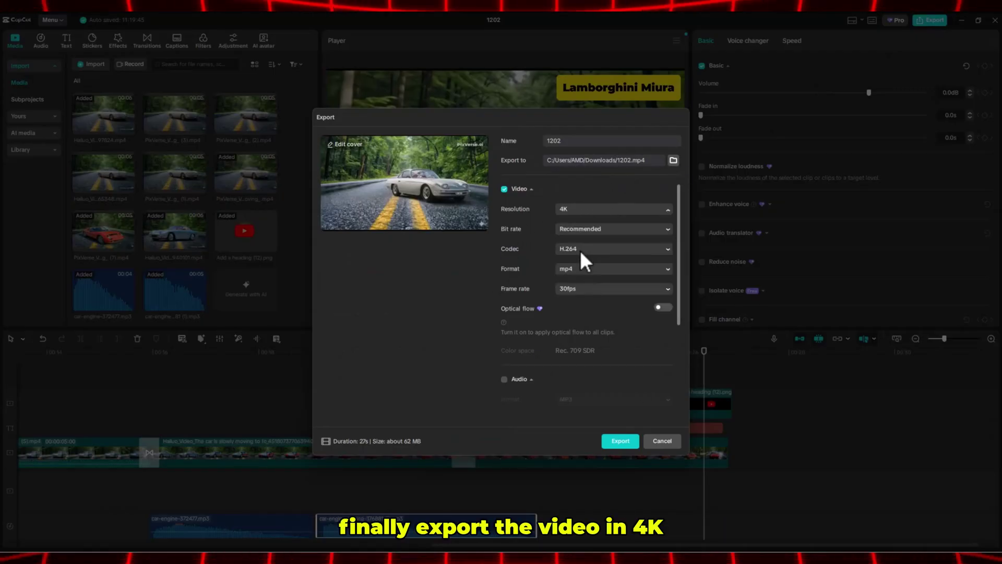